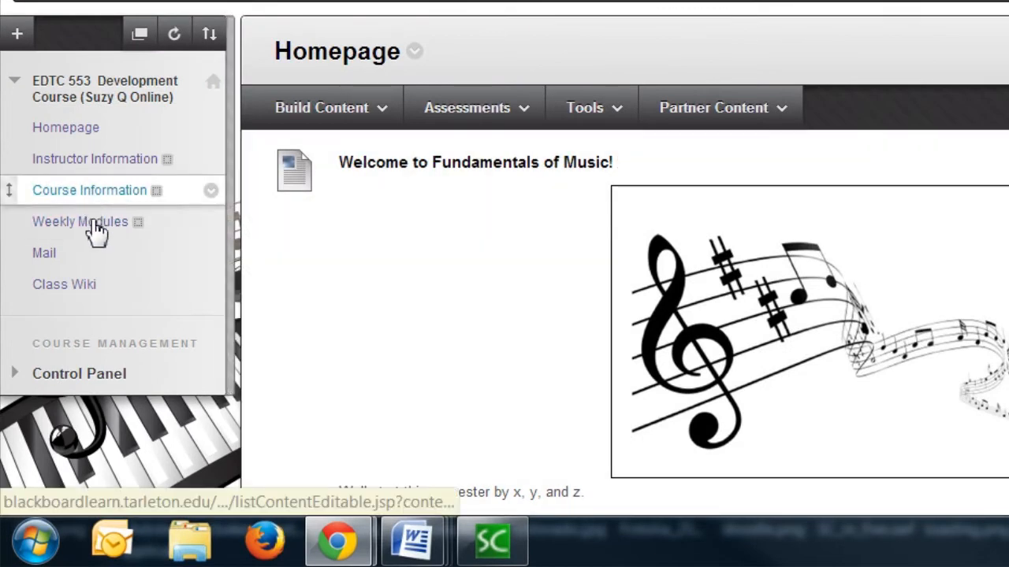
Create a content folder named "Week 1: Theory of Music" in the Weekly Modules area and submit it
{"action": "left_click", "coordinate": [79, 224]}
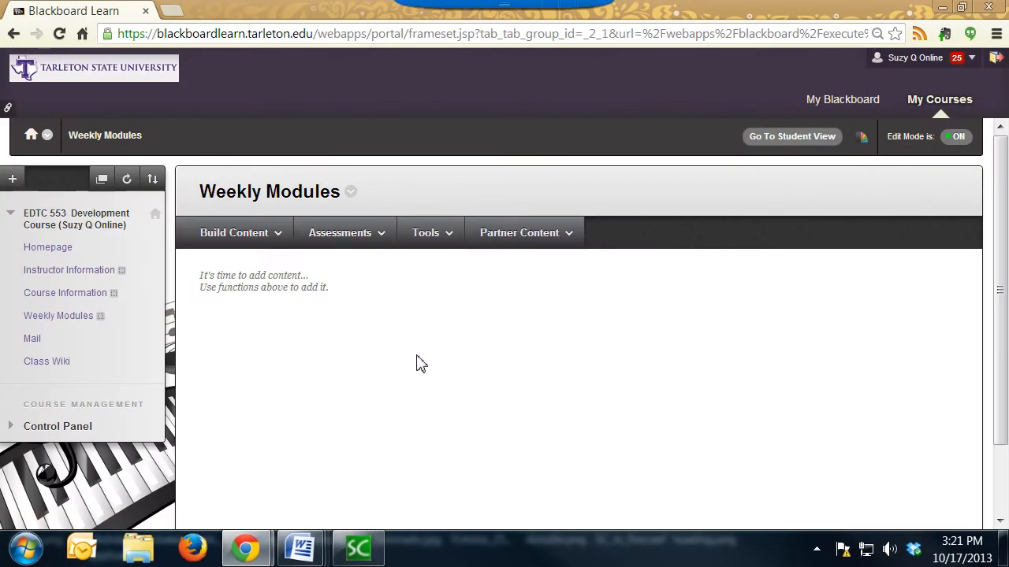
{"action": "left_click", "coordinate": [270, 238]}
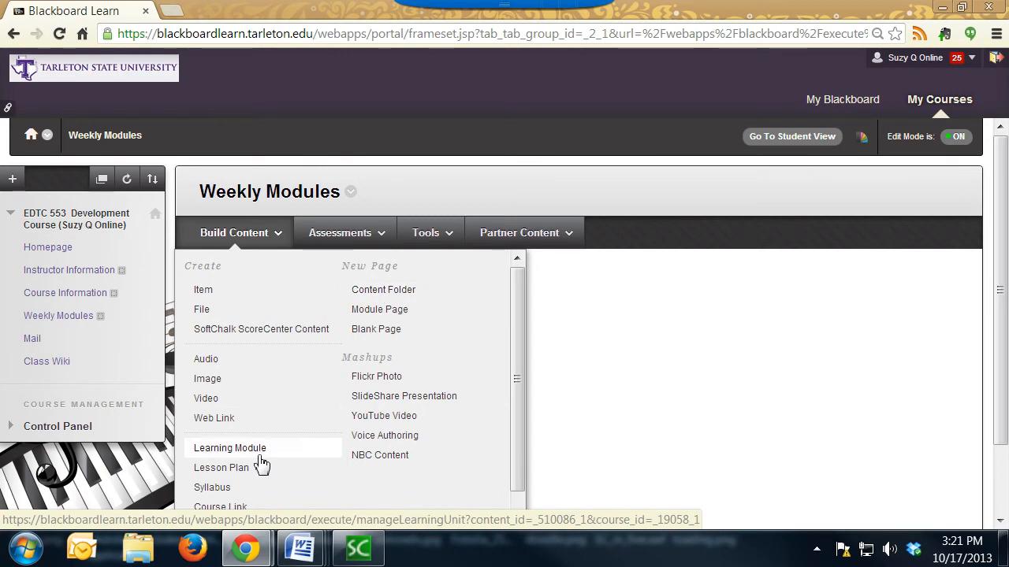
{"action": "left_click", "coordinate": [371, 293]}
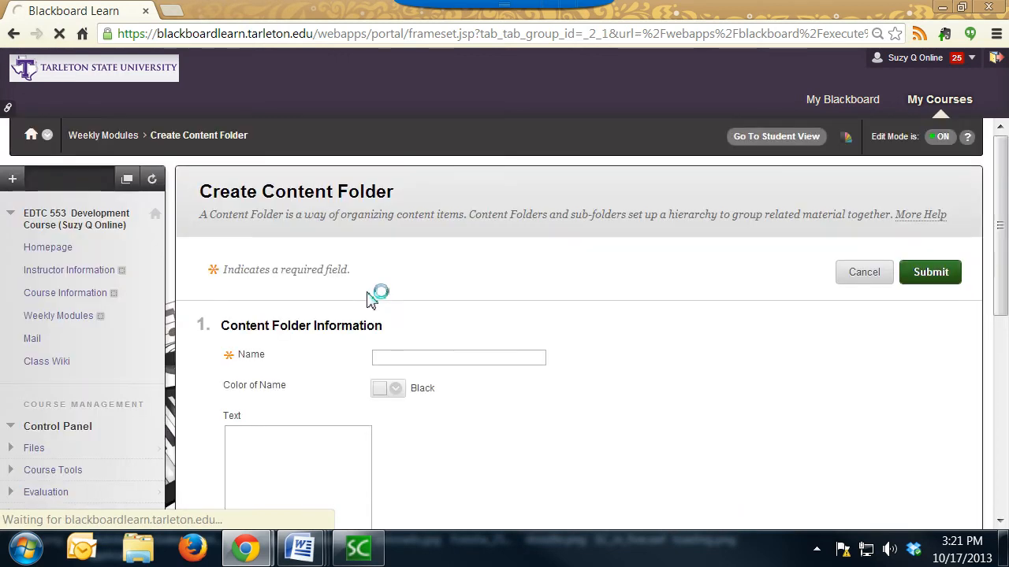
{"action": "left_click", "coordinate": [481, 356]}
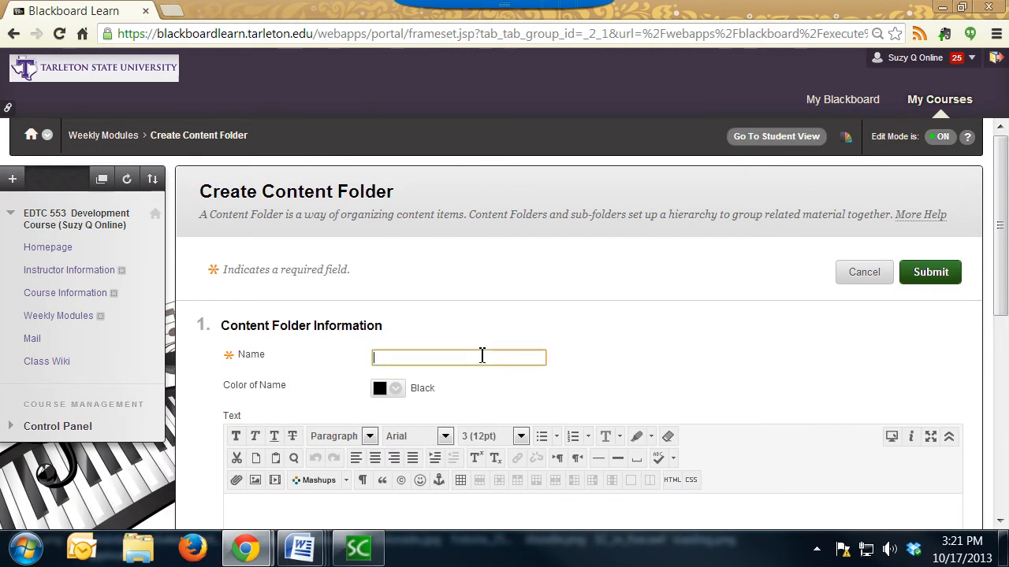
{"action": "type", "text": "Week 1"}
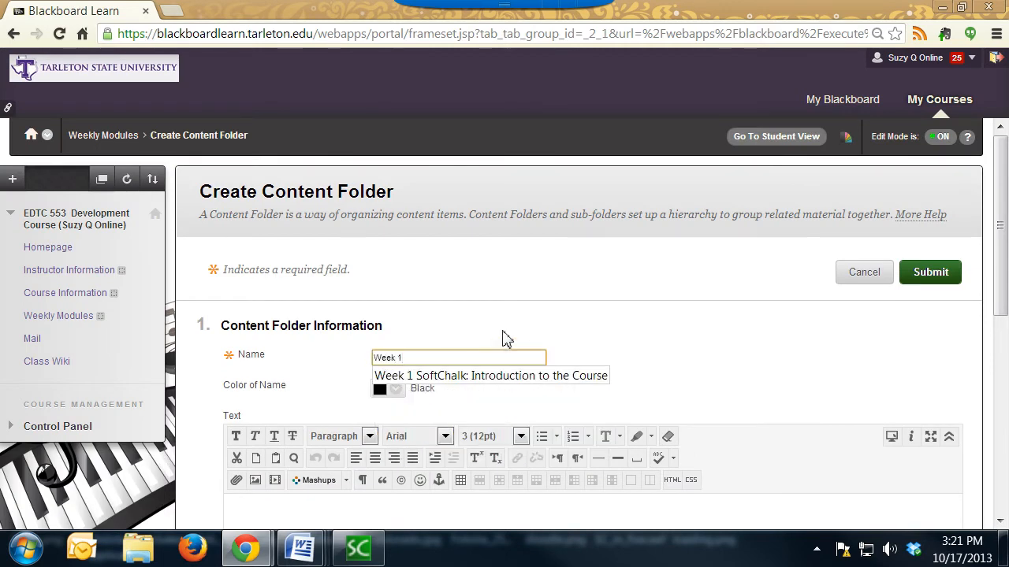
{"action": "type", "text": ": "}
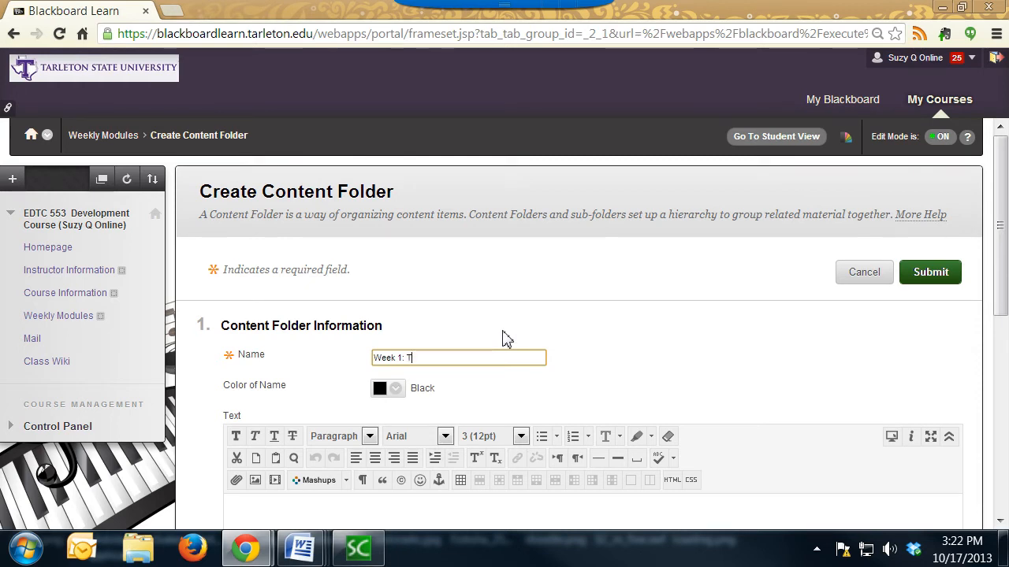
{"action": "type", "text": "Theory of Music"}
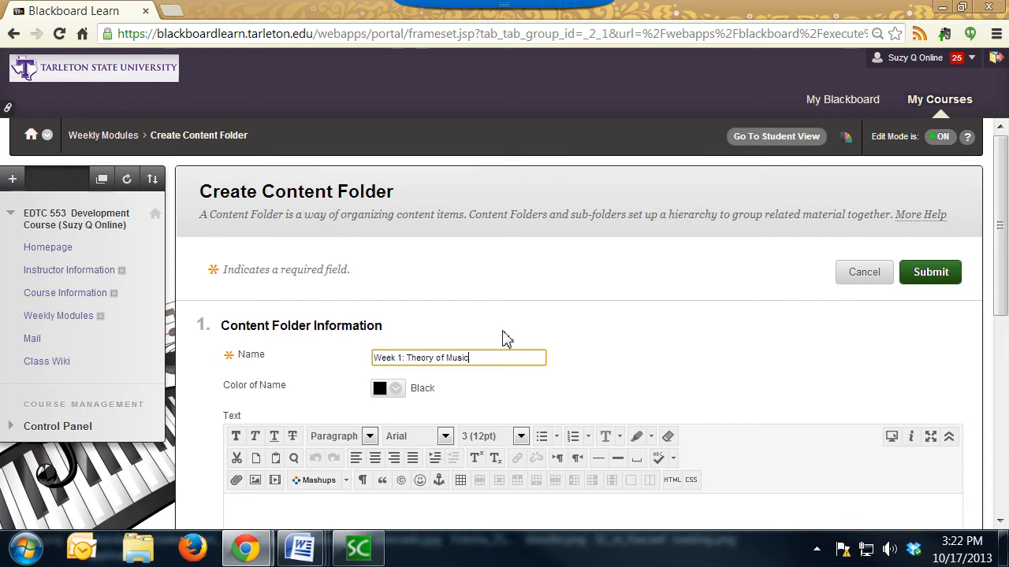
{"action": "scroll", "coordinate": [597, 328], "scroll_direction": "down", "scroll_amount": 10}
{"action": "left_click", "coordinate": [931, 487]}
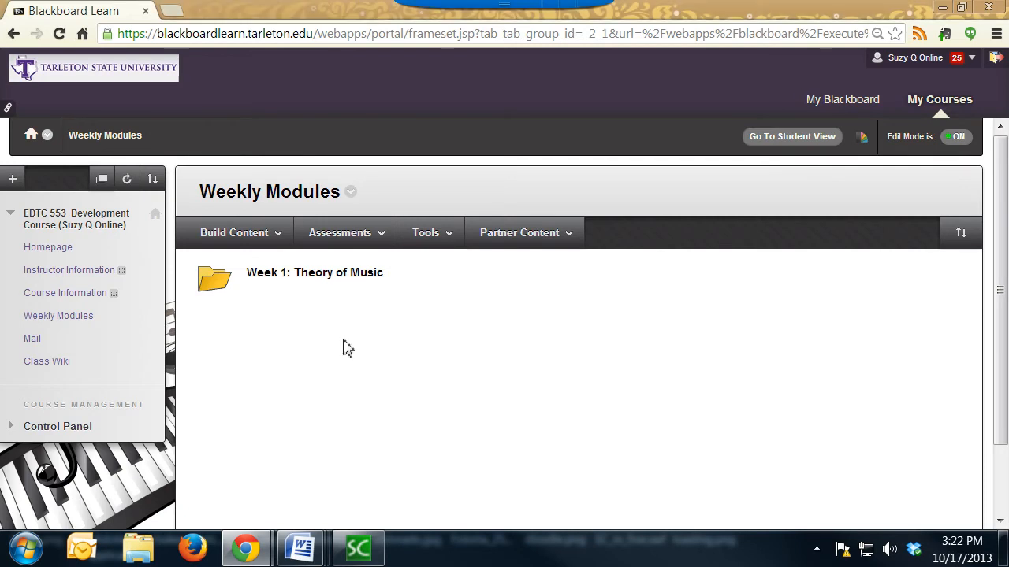
Start a new content item named "Learning Objectives" inside the Week 1: Theory of Music folder
{"action": "left_click", "coordinate": [337, 276]}
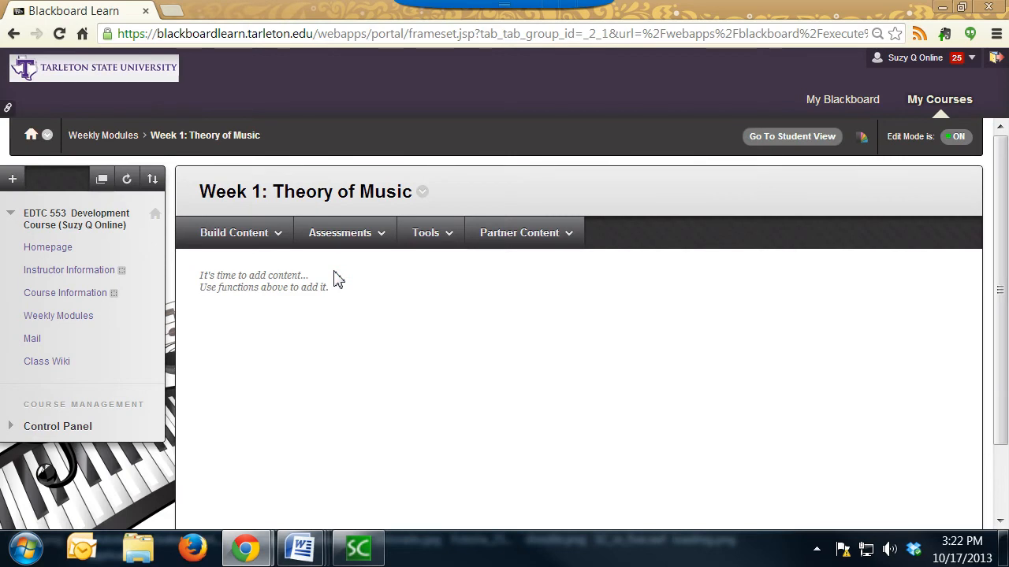
{"action": "left_click", "coordinate": [265, 236]}
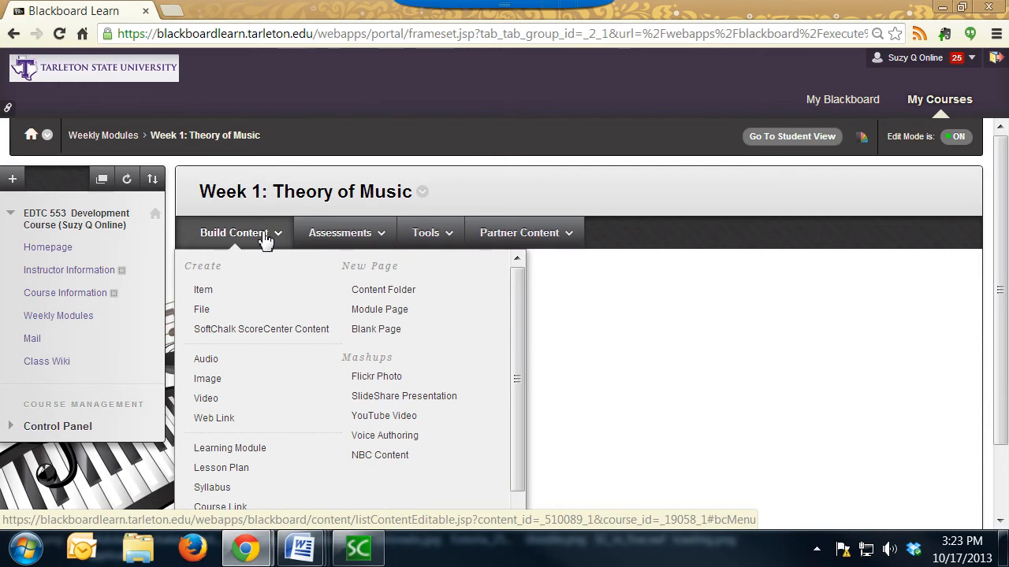
{"action": "left_click", "coordinate": [207, 292]}
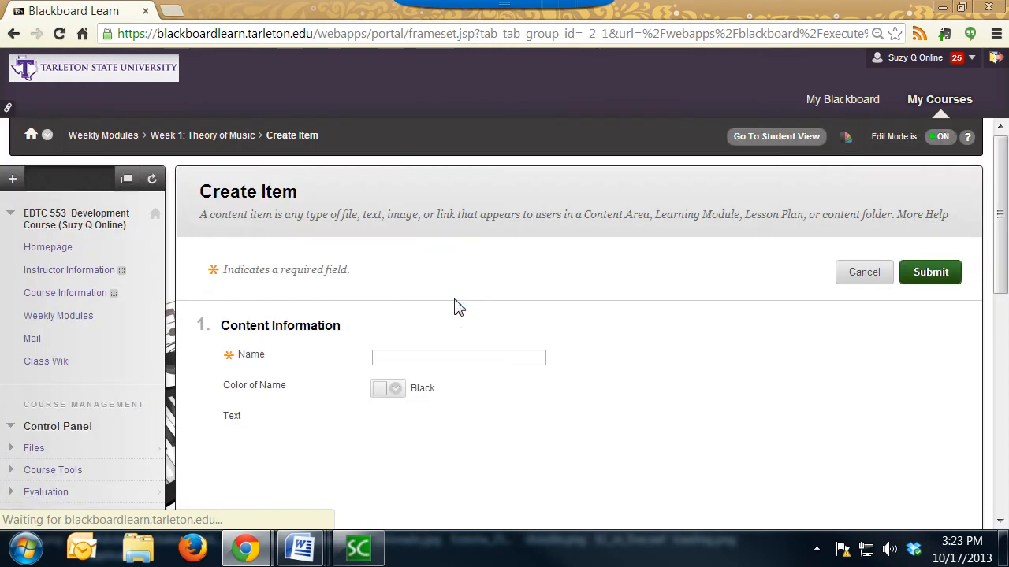
{"action": "left_click", "coordinate": [527, 358]}
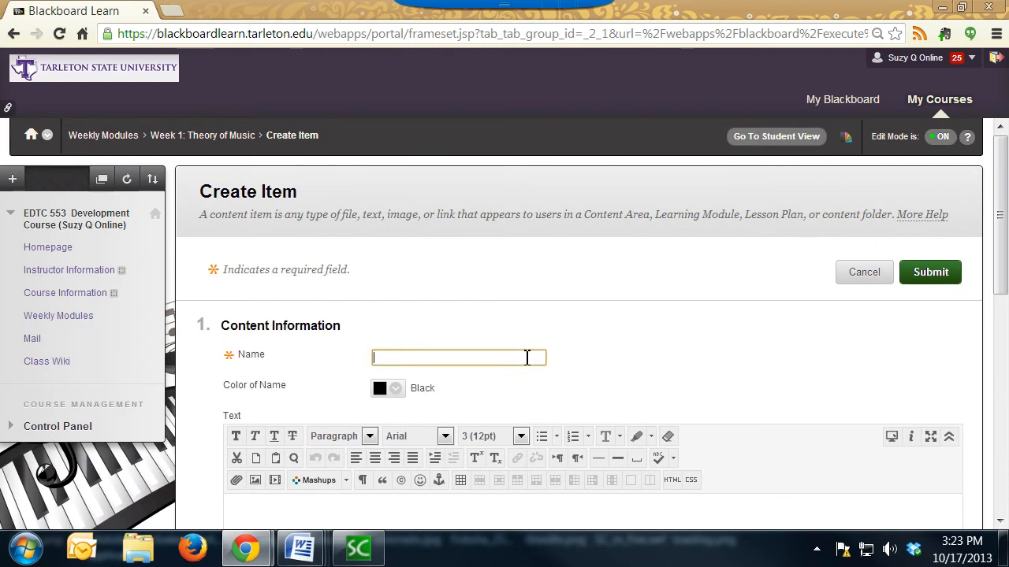
{"action": "type", "text": "Learning Objectives"}
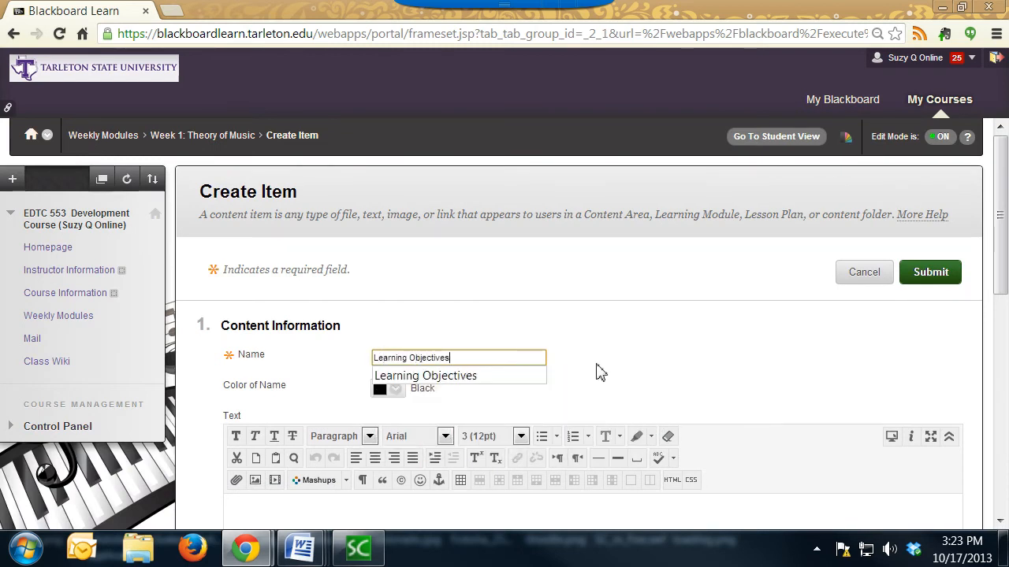
{"action": "left_click", "coordinate": [691, 369]}
Write the item text "In this module, you will:" followed by a bulleted list with Create..., Demonstrate... and Develop...
{"action": "scroll", "coordinate": [684, 376], "scroll_direction": "down", "scroll_amount": 1}
{"action": "left_click", "coordinate": [534, 488]}
{"action": "type", "text": "In this module, you "}
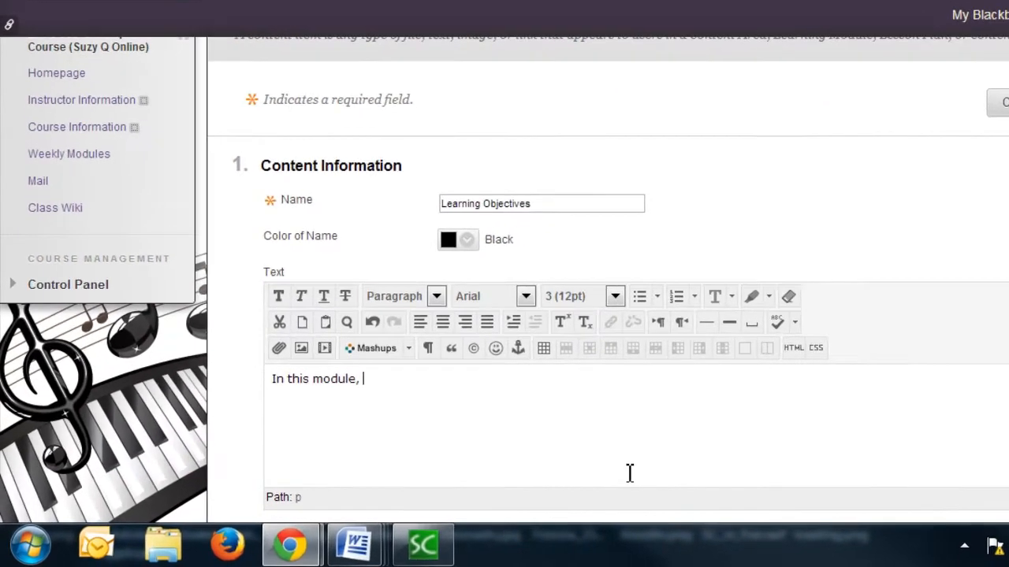
{"action": "type", "text": "will:"}
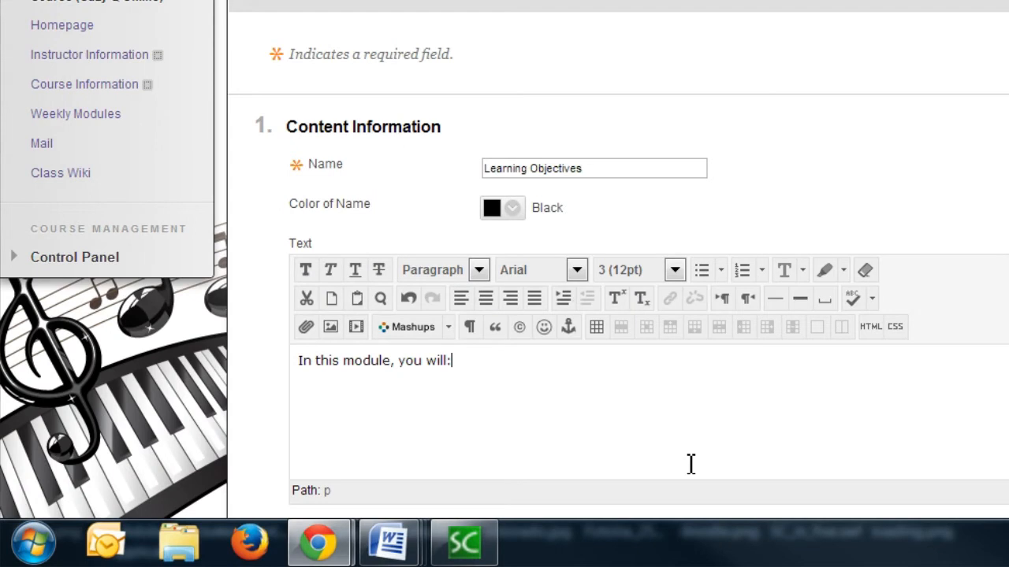
{"action": "left_click", "coordinate": [702, 270]}
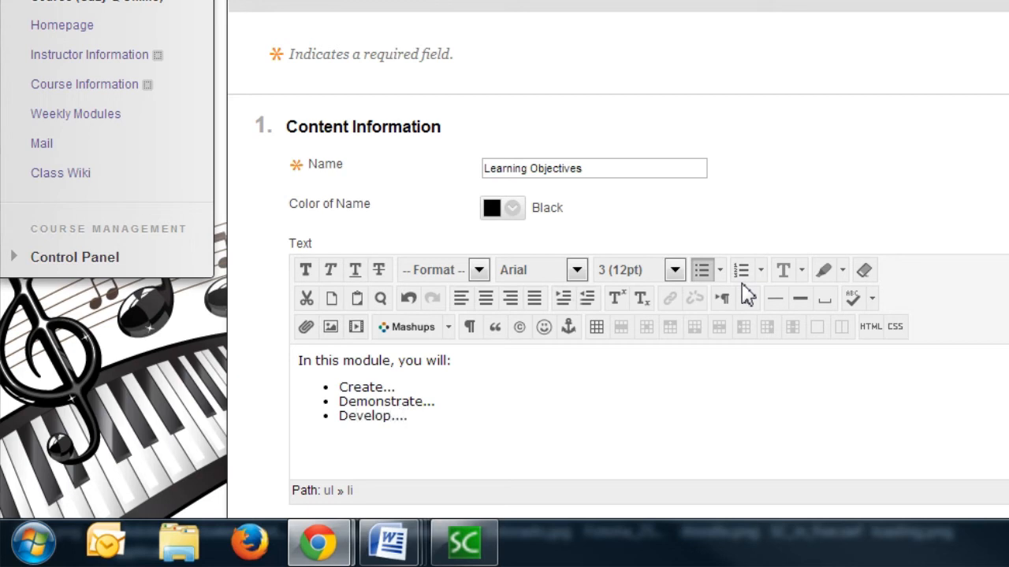
{"action": "left_click_drag", "start_coordinate": [425, 420], "coordinate": [343, 394]}
{"action": "left_click", "coordinate": [448, 428]}
{"action": "scroll", "coordinate": [504, 398], "scroll_direction": "down", "scroll_amount": 1}
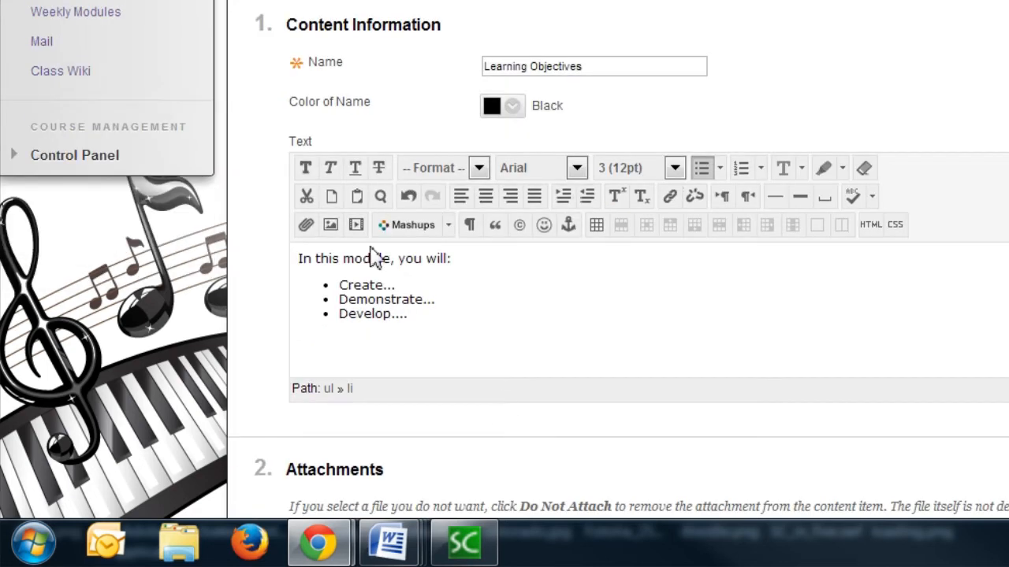
{"action": "scroll", "coordinate": [731, 364], "scroll_direction": "down", "scroll_amount": 5}
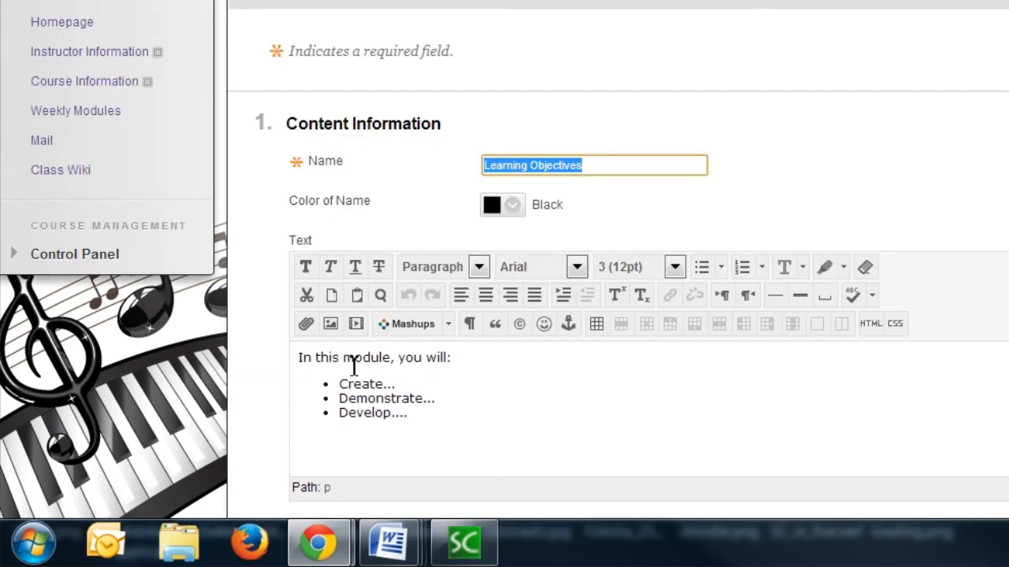
Add an empty, centered line above "In this module, you will:" in the Learning Objectives text
{"action": "left_click", "coordinate": [302, 358]}
{"action": "key", "text": "Return"}
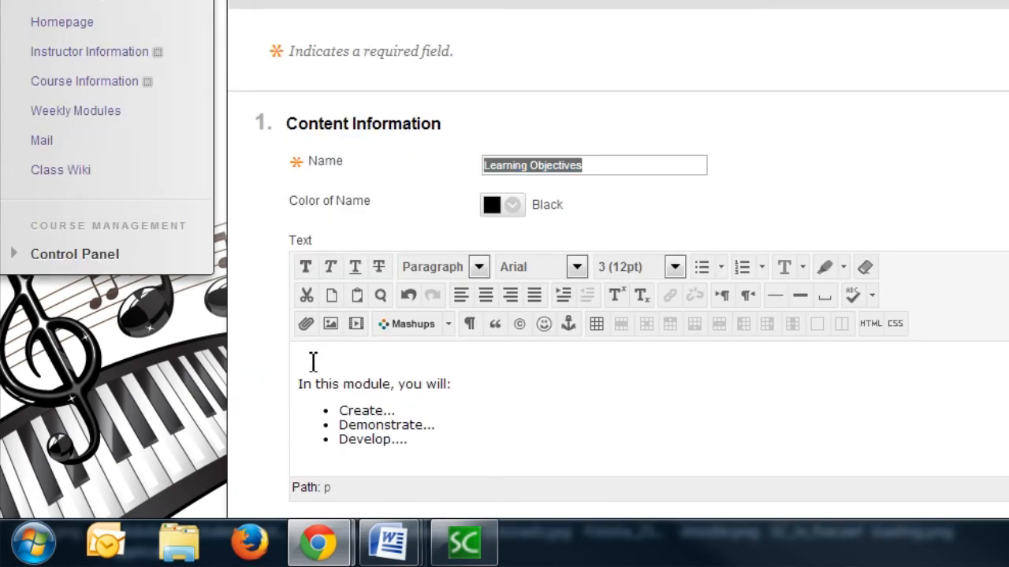
{"action": "left_click", "coordinate": [483, 297]}
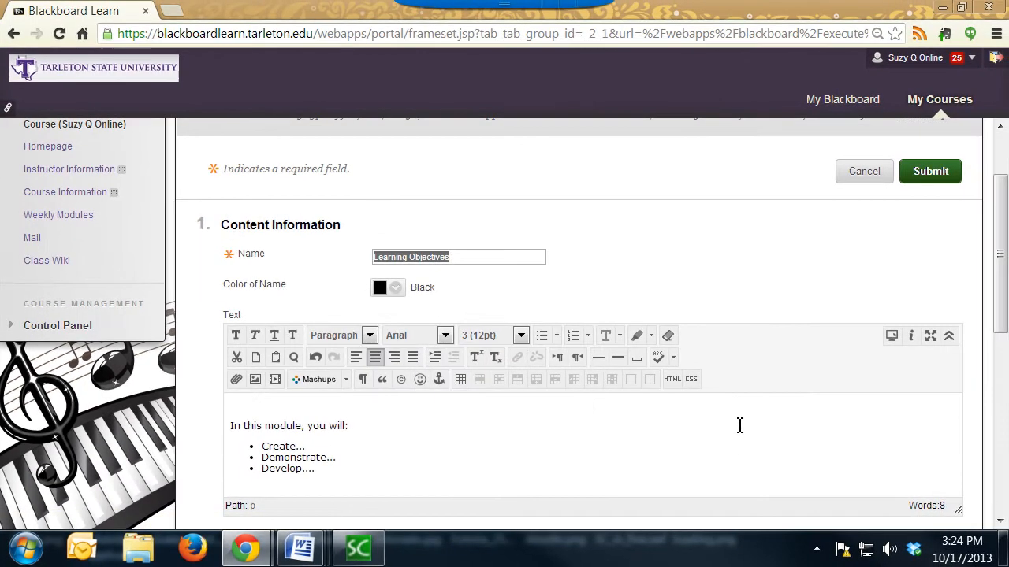
Insert the picture note.jpg from the computer's Desktop on the centered line above the introductory text
{"action": "left_click", "coordinate": [254, 380]}
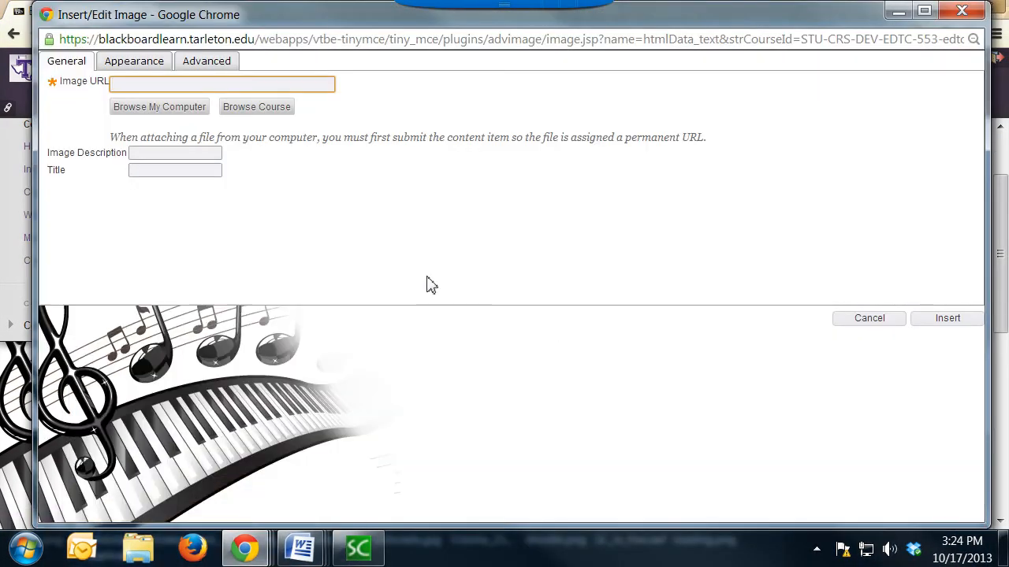
{"action": "left_click", "coordinate": [183, 118]}
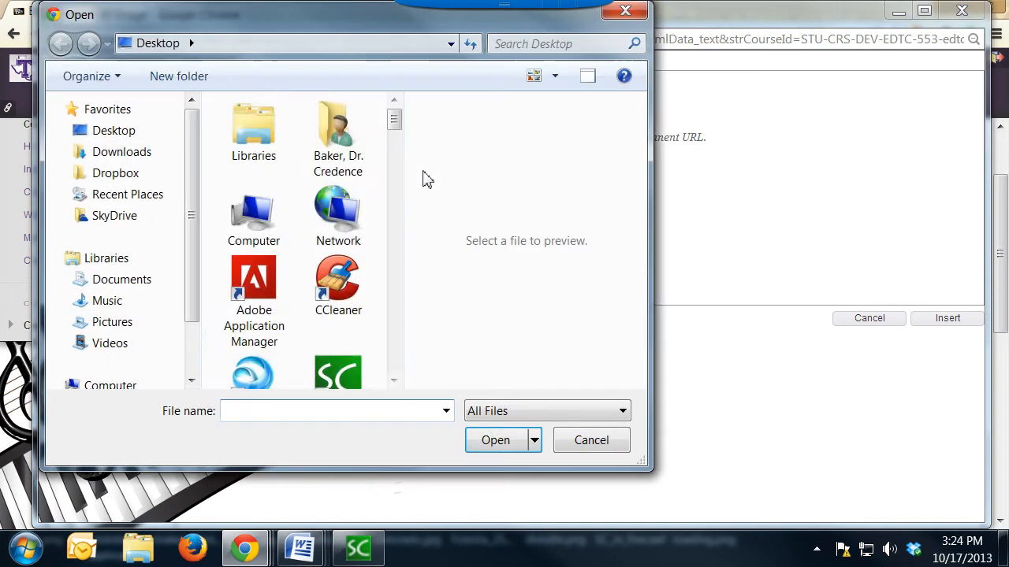
{"action": "left_click_drag", "start_coordinate": [394, 118], "coordinate": [392, 365]}
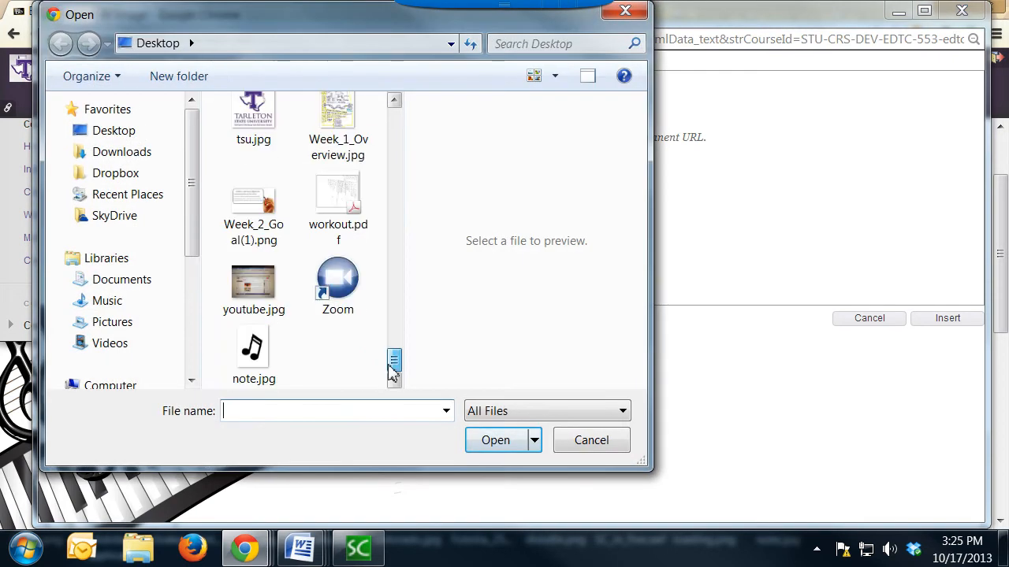
{"action": "left_click", "coordinate": [253, 356]}
{"action": "left_click", "coordinate": [501, 440]}
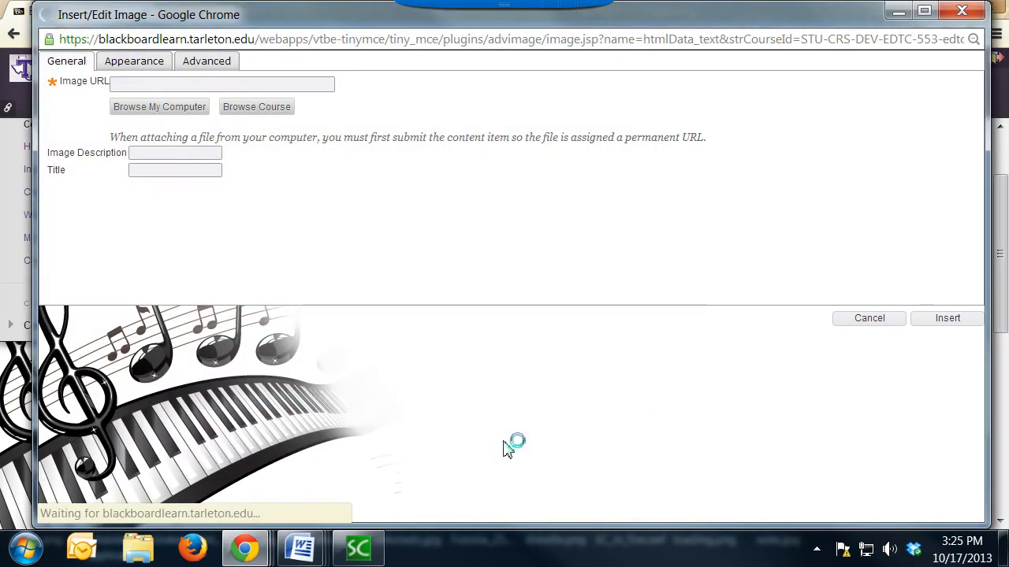
{"action": "left_click", "coordinate": [155, 64]}
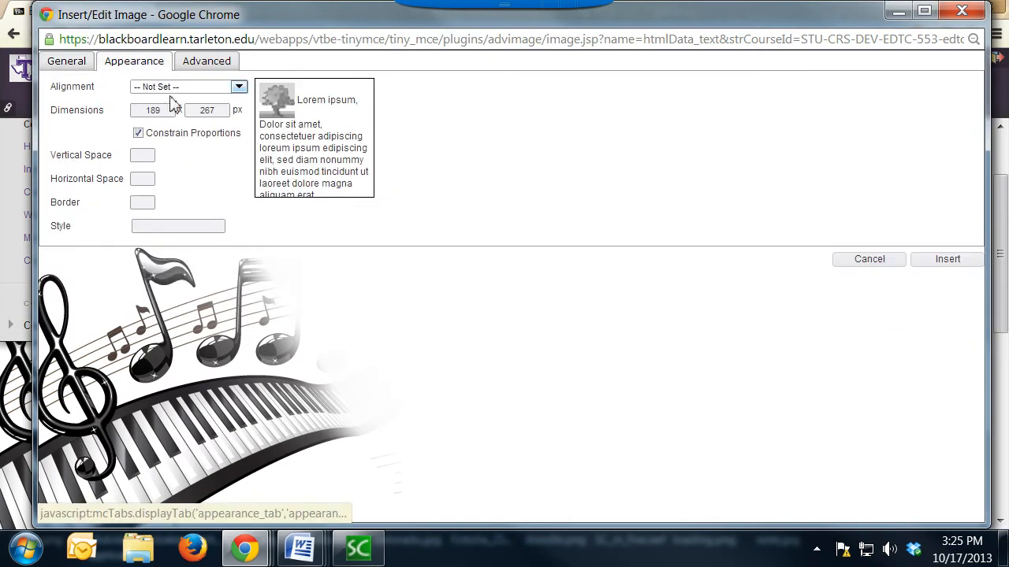
{"action": "left_click", "coordinate": [68, 63]}
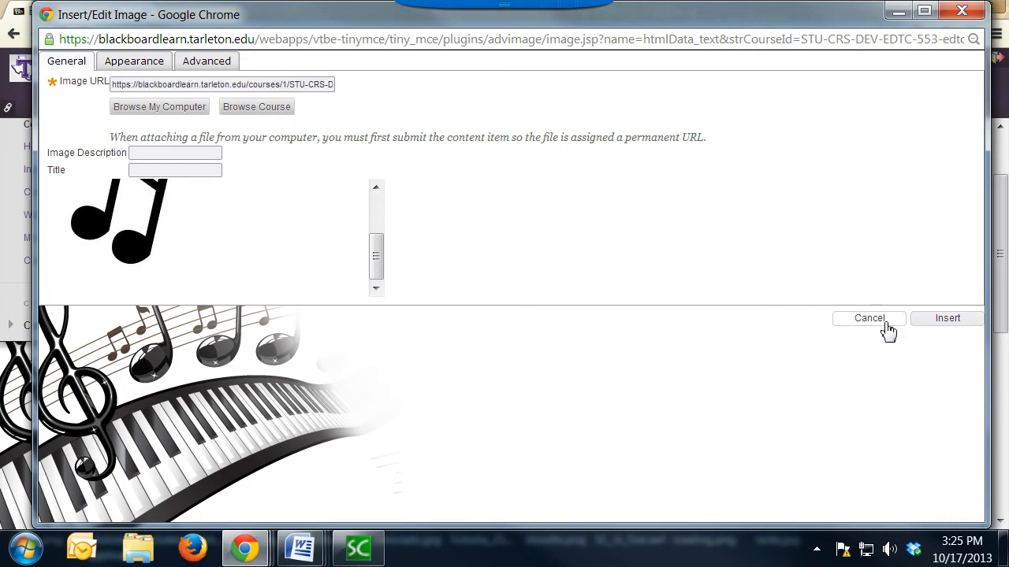
{"action": "left_click", "coordinate": [941, 322]}
{"action": "left_click", "coordinate": [587, 208]}
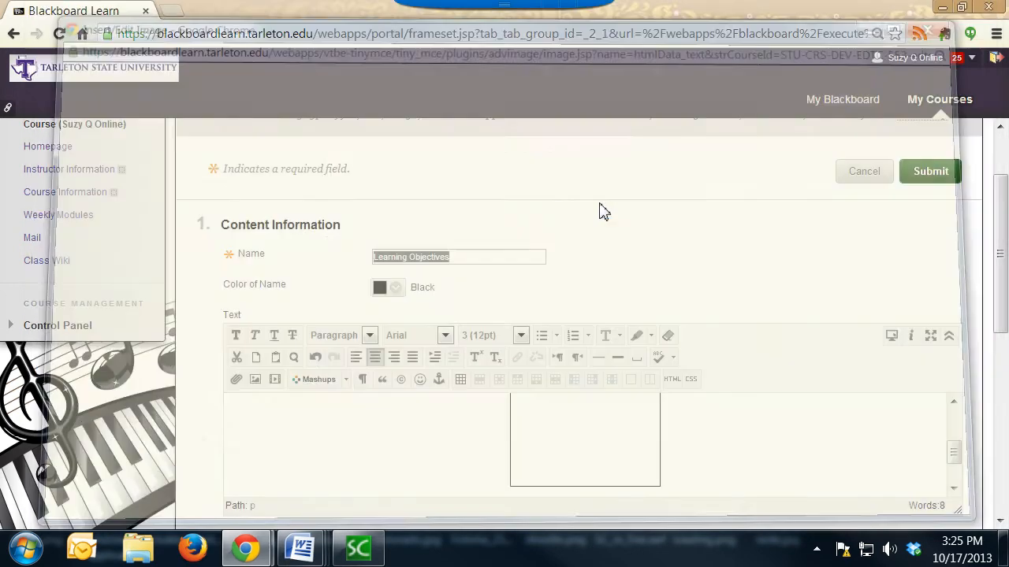
Submit the edited Learning Objectives item and dismiss the resulting notification
{"action": "left_click_drag", "start_coordinate": [954, 450], "coordinate": [954, 476]}
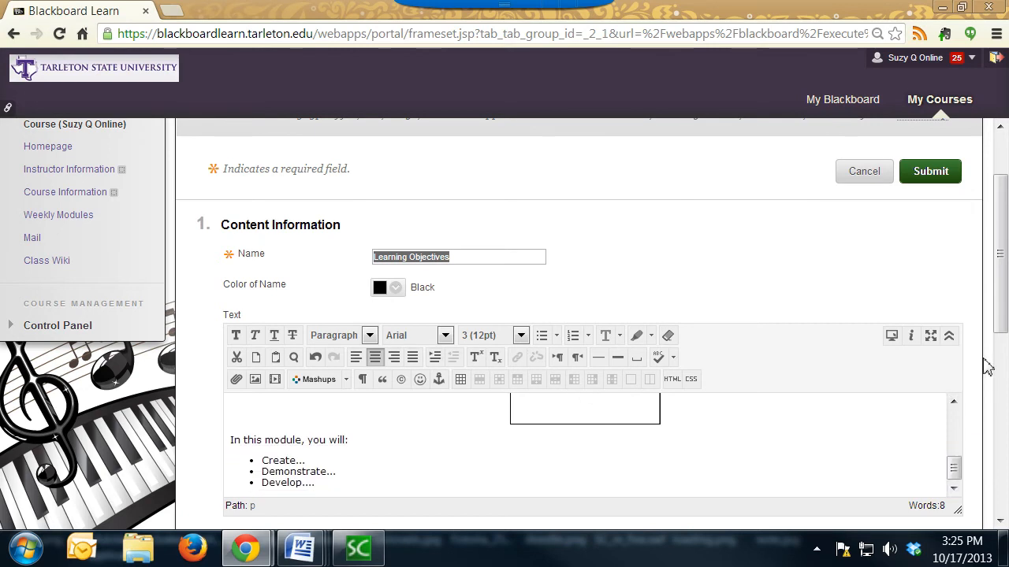
{"action": "left_click_drag", "start_coordinate": [1000, 296], "coordinate": [966, 513]}
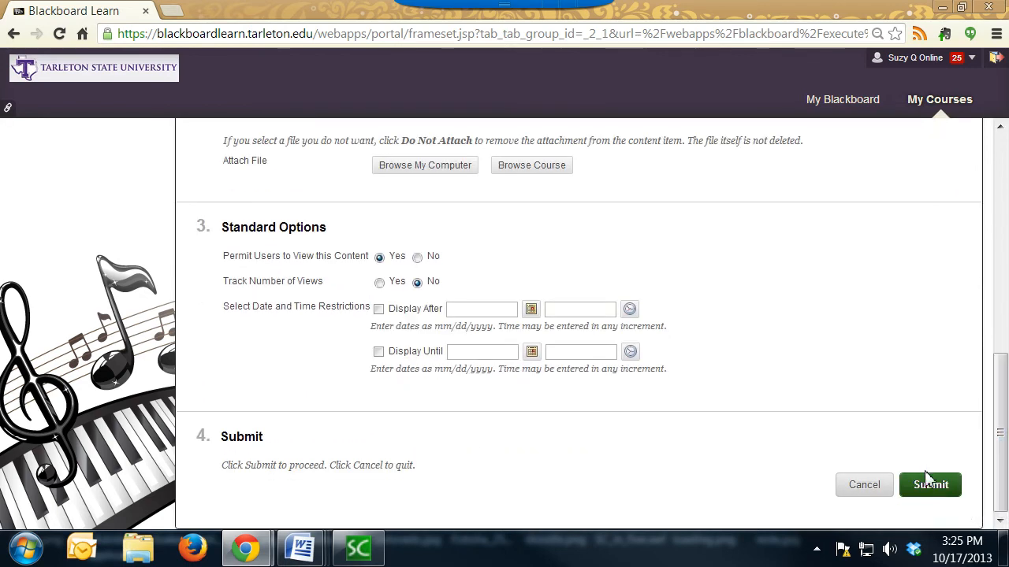
{"action": "left_click", "coordinate": [934, 490]}
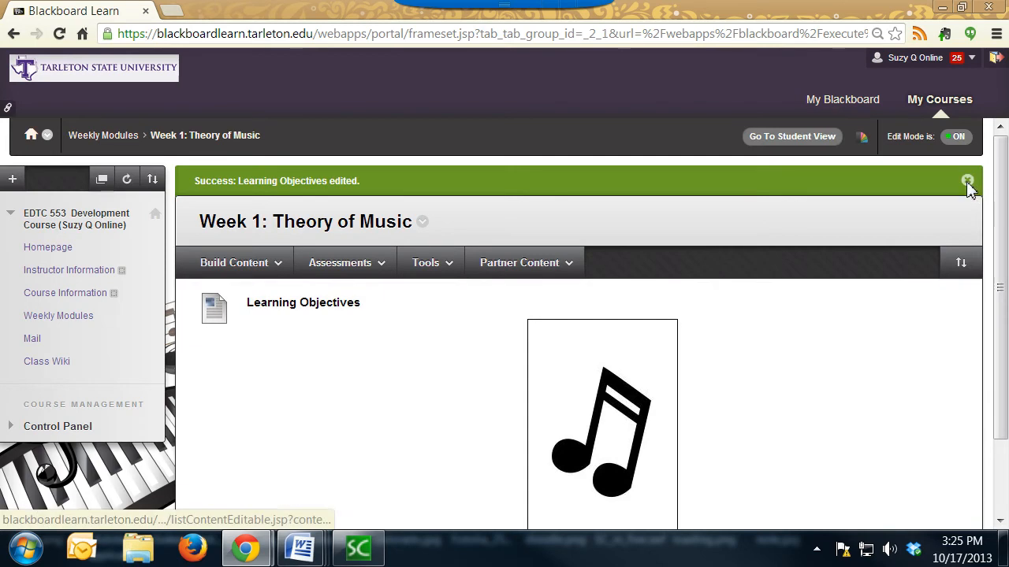
{"action": "left_click", "coordinate": [967, 181]}
Review the picture and bulleted objectives in the Learning Objectives item, and expand the course's Control Panel
{"action": "scroll", "coordinate": [349, 413], "scroll_direction": "down", "scroll_amount": 3}
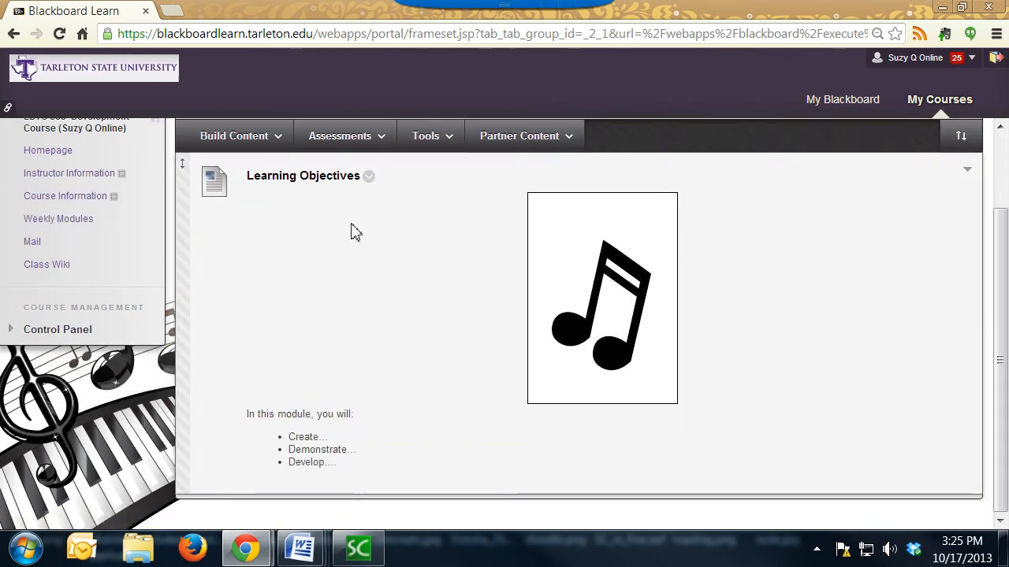
{"action": "scroll", "coordinate": [401, 450], "scroll_direction": "up", "scroll_amount": 3}
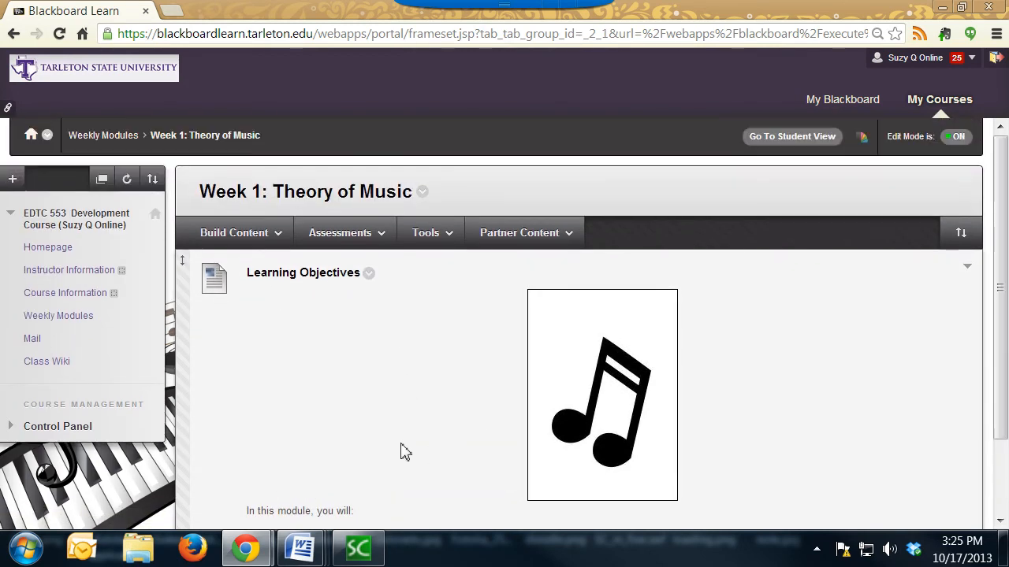
{"action": "scroll", "coordinate": [403, 358], "scroll_direction": "down", "scroll_amount": 3}
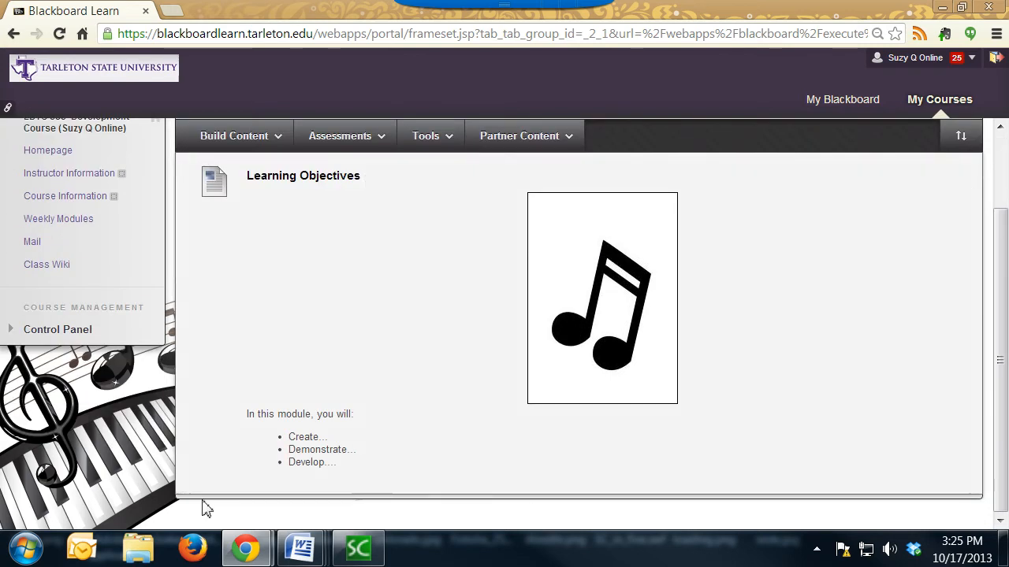
{"action": "scroll", "coordinate": [394, 345], "scroll_direction": "up", "scroll_amount": 2}
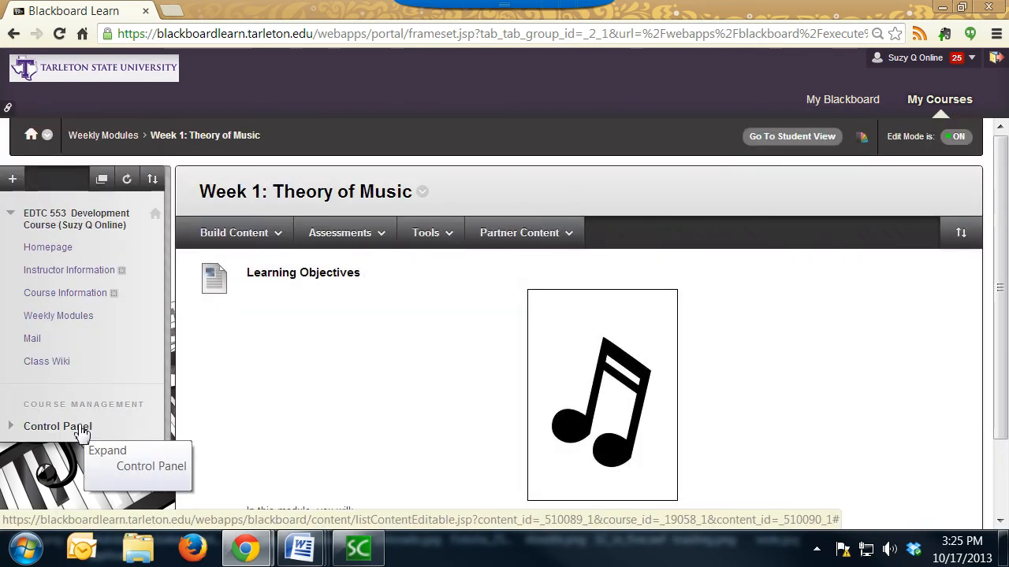
{"action": "left_click", "coordinate": [79, 428]}
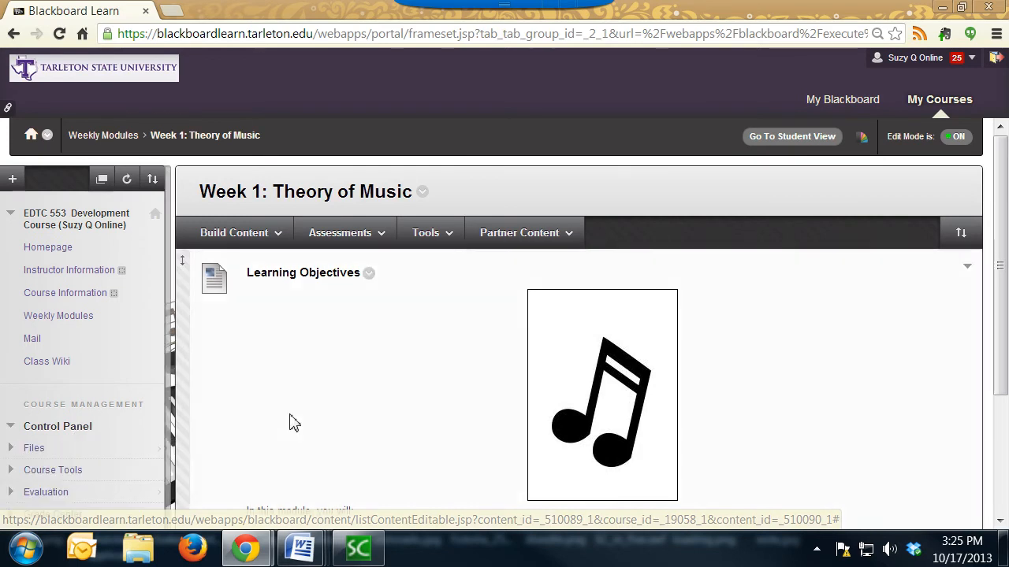
Check the SoftChalk Create upload instructions document in Word
{"action": "scroll", "coordinate": [288, 421], "scroll_direction": "down", "scroll_amount": 3}
{"action": "left_click", "coordinate": [301, 548]}
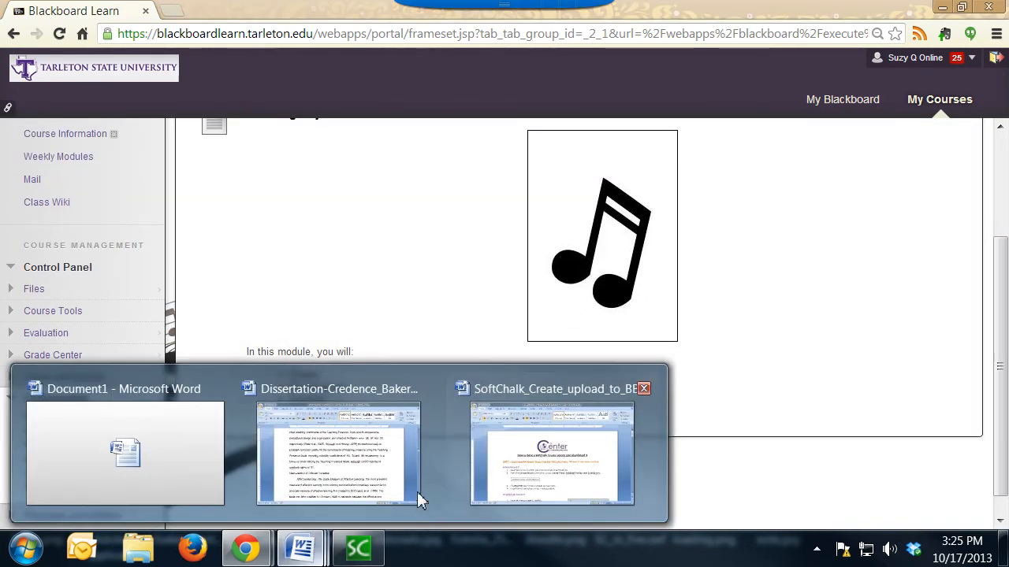
{"action": "left_click", "coordinate": [522, 471]}
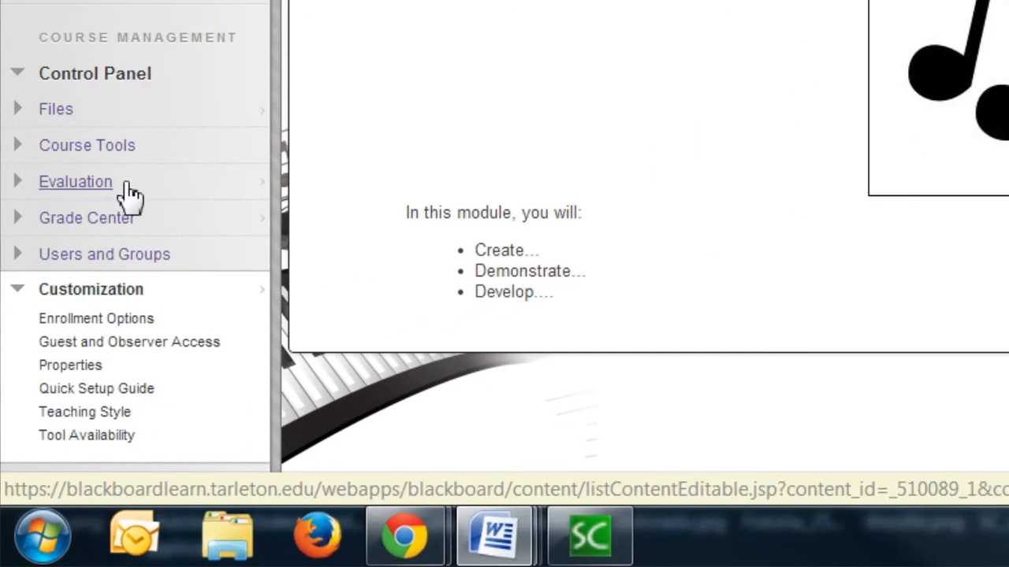
Generate a personal SoftChalk access code with the SoftChalk Publish with ScoreCenter course tool
{"action": "left_click", "coordinate": [123, 150]}
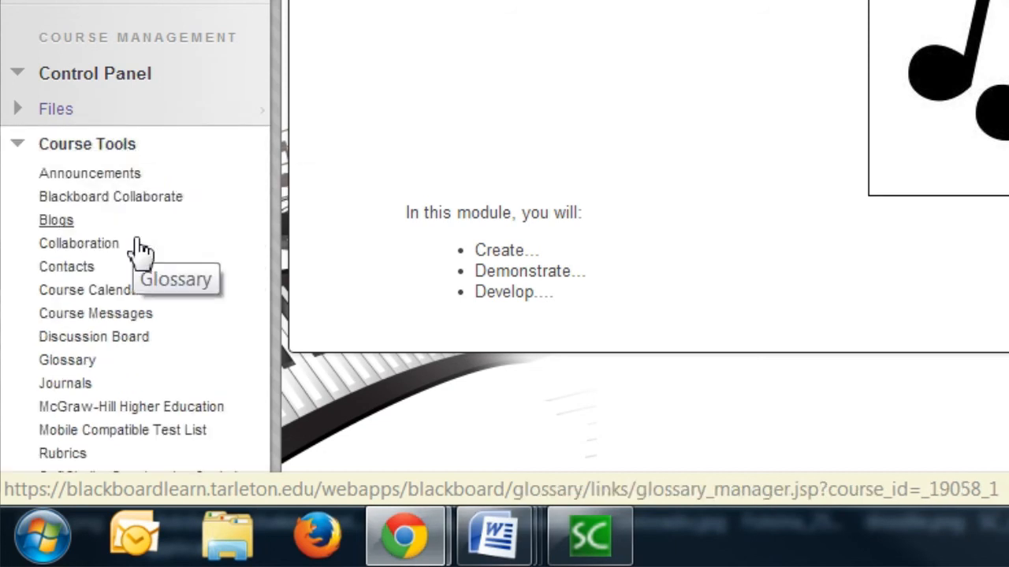
{"action": "scroll", "coordinate": [138, 249], "scroll_direction": "down", "scroll_amount": 3}
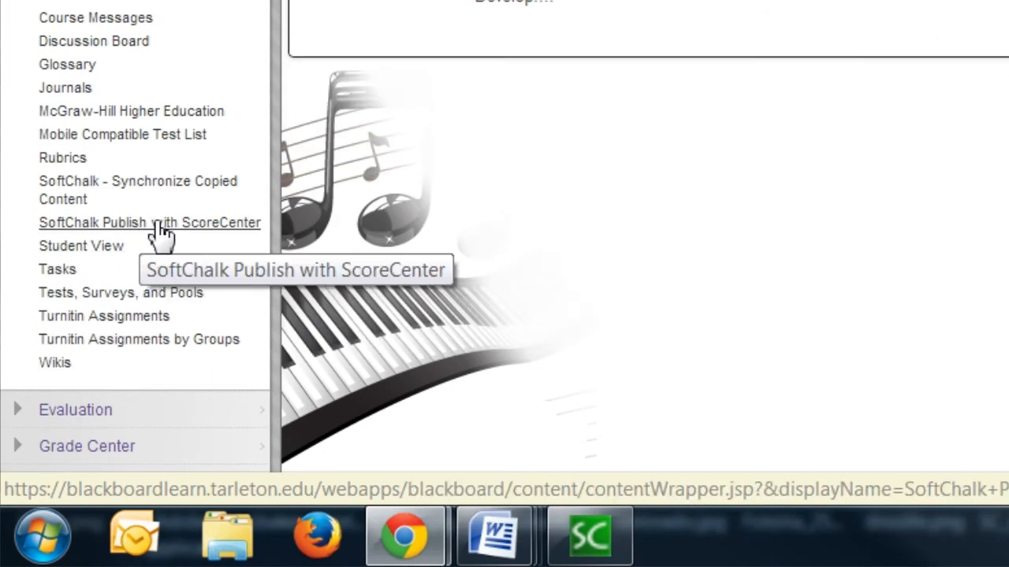
{"action": "left_click", "coordinate": [158, 224]}
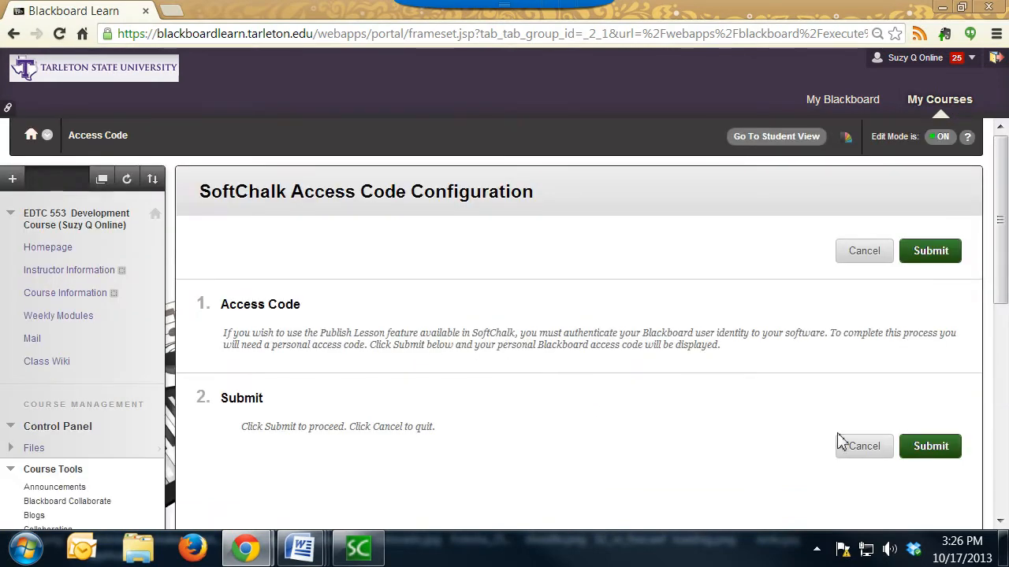
{"action": "left_click", "coordinate": [932, 448]}
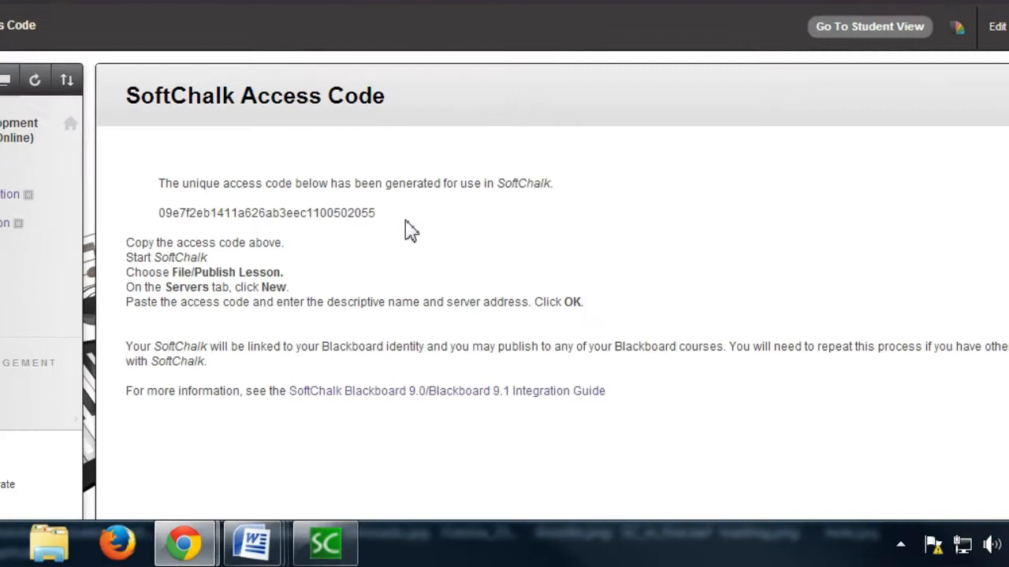
Copy the generated SoftChalk access code and switch to SoftChalk Create
{"action": "left_click_drag", "start_coordinate": [378, 213], "coordinate": [157, 213]}
{"action": "right_click", "coordinate": [157, 187]}
{"action": "left_click", "coordinate": [213, 208]}
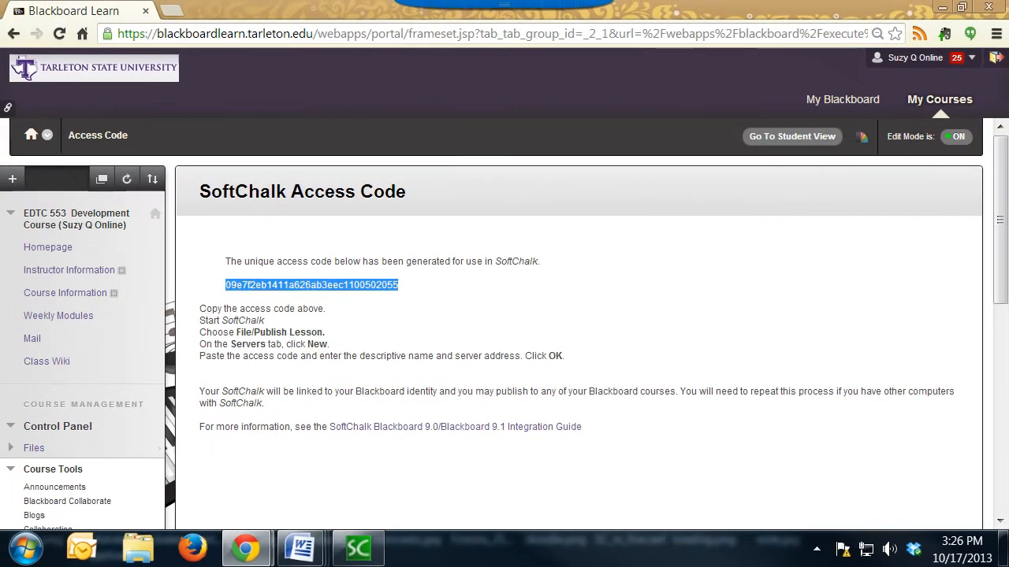
{"action": "left_click", "coordinate": [300, 548]}
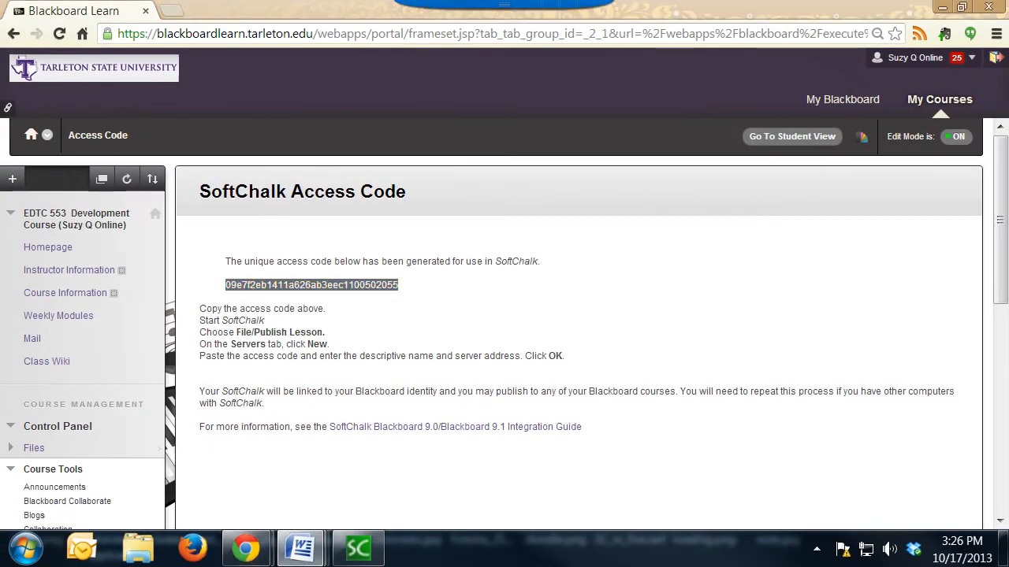
{"action": "left_click", "coordinate": [358, 548]}
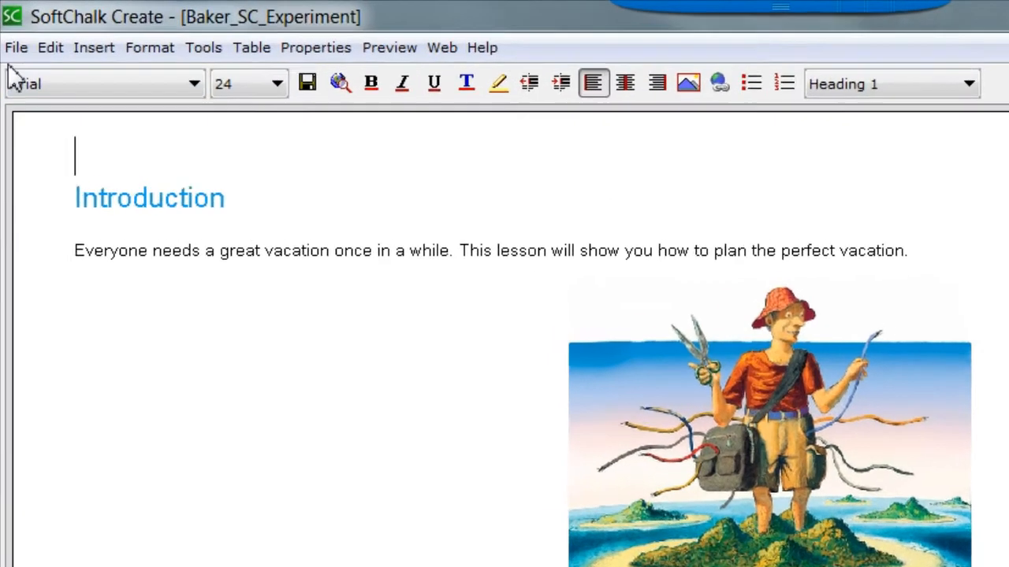
Start a new publish account of the Blackboard type
{"action": "left_click", "coordinate": [13, 31]}
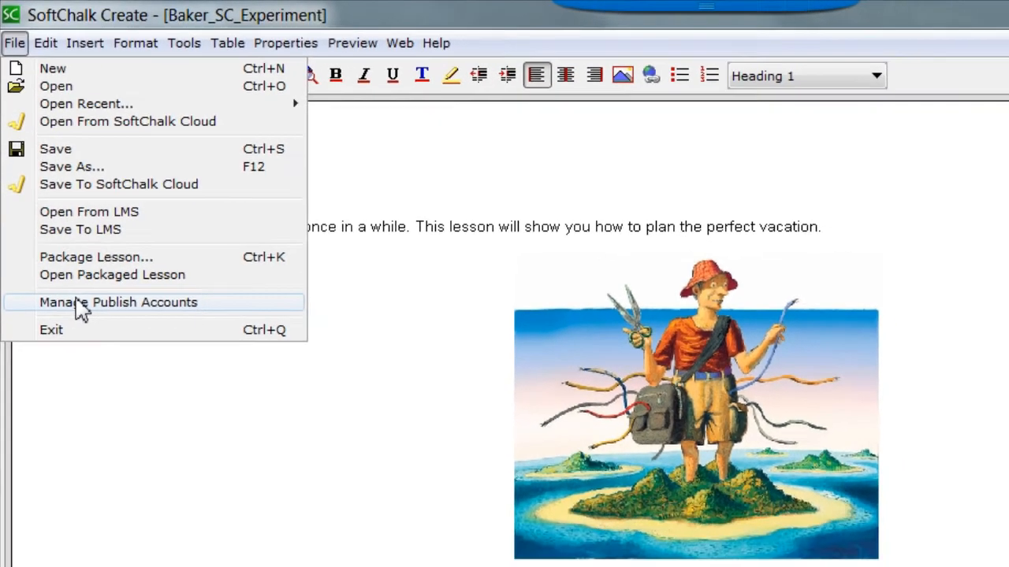
{"action": "left_click", "coordinate": [90, 354]}
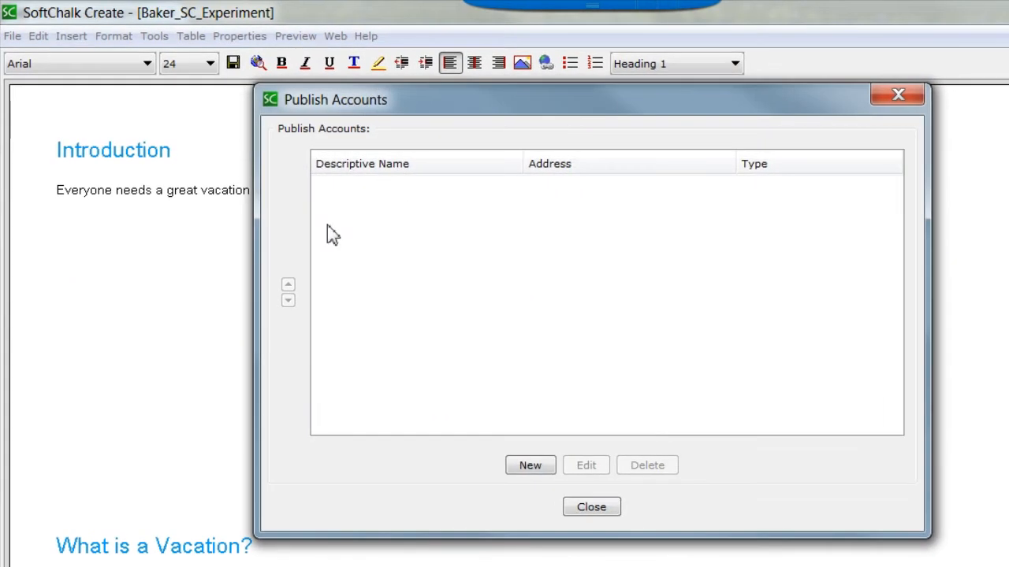
{"action": "left_click", "coordinate": [532, 470]}
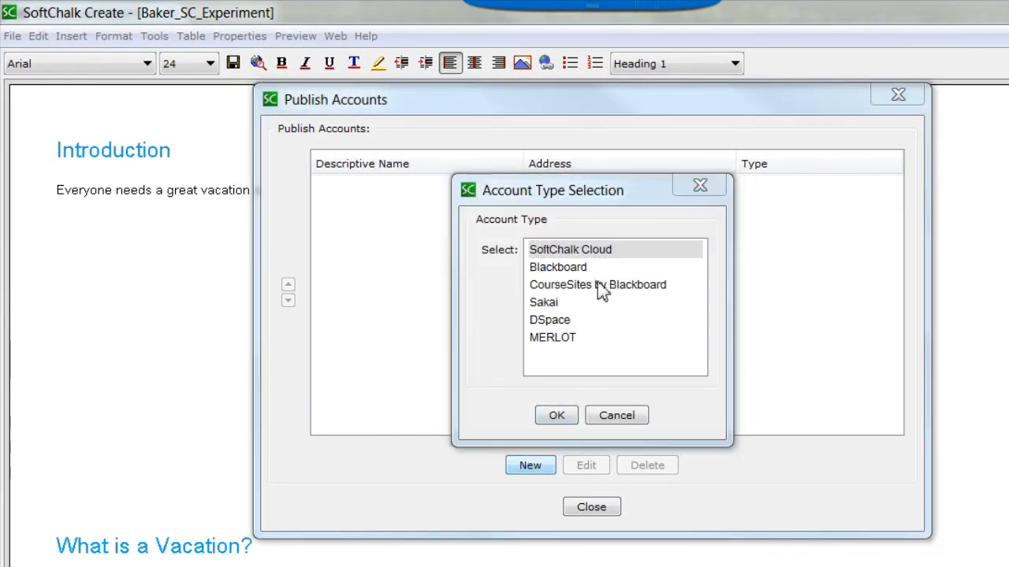
{"action": "left_click", "coordinate": [584, 270]}
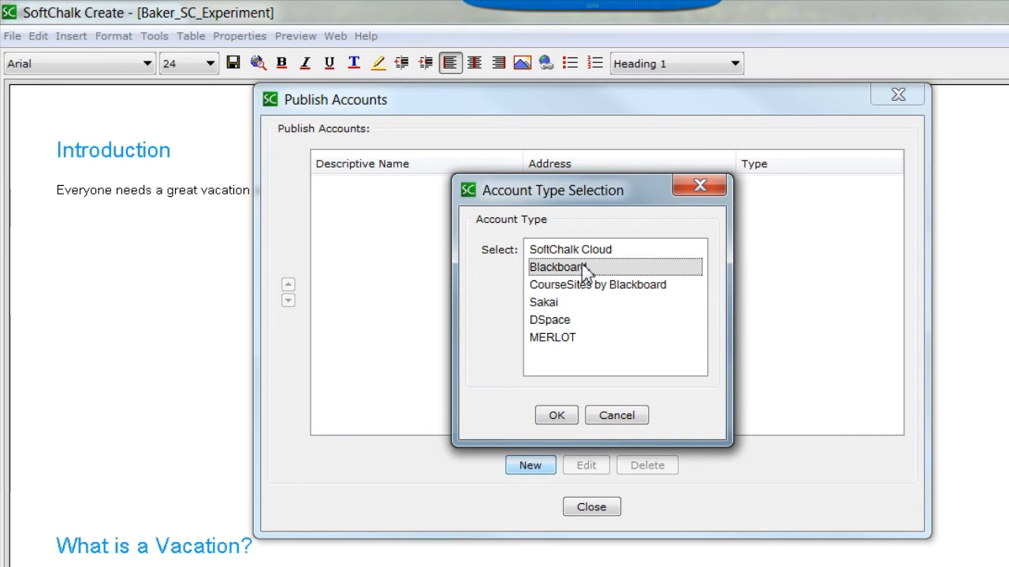
{"action": "left_click", "coordinate": [557, 417]}
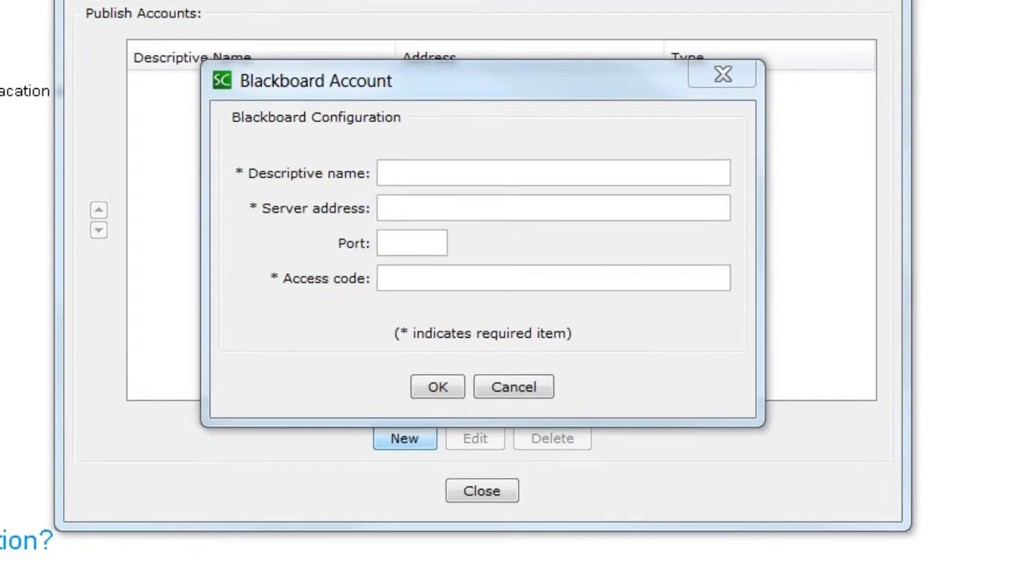
{"action": "left_click", "coordinate": [556, 181]}
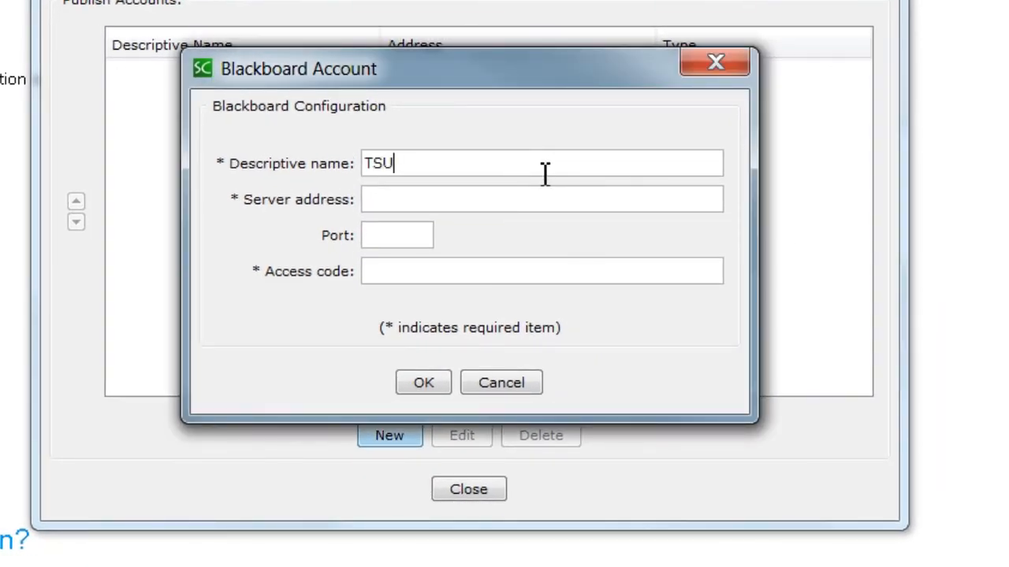
{"action": "type", "text": "TSU-Tarleton"}
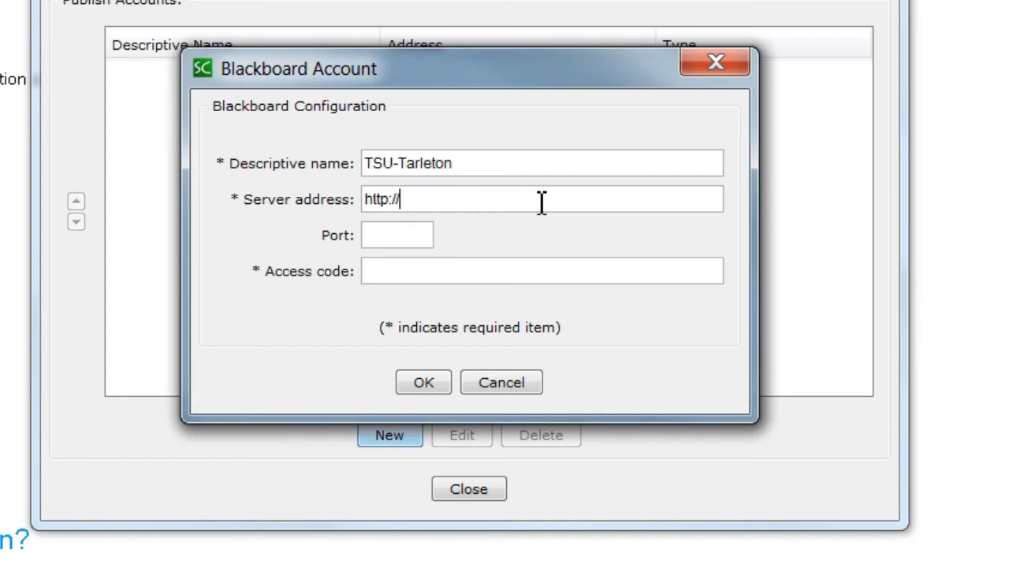
{"action": "type", "text": "blackboardlear"}
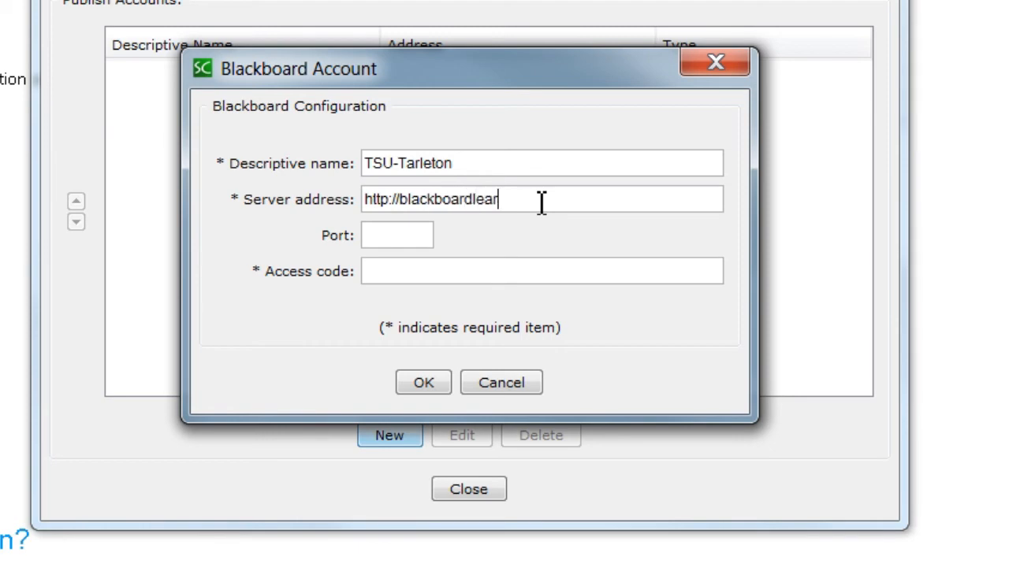
{"action": "type", "text": "n.tarleton.edu"}
Paste the copied access code into the Blackboard account's Access code field, save the account and close the publish accounts
{"action": "left_click", "coordinate": [412, 236]}
{"action": "right_click", "coordinate": [435, 272]}
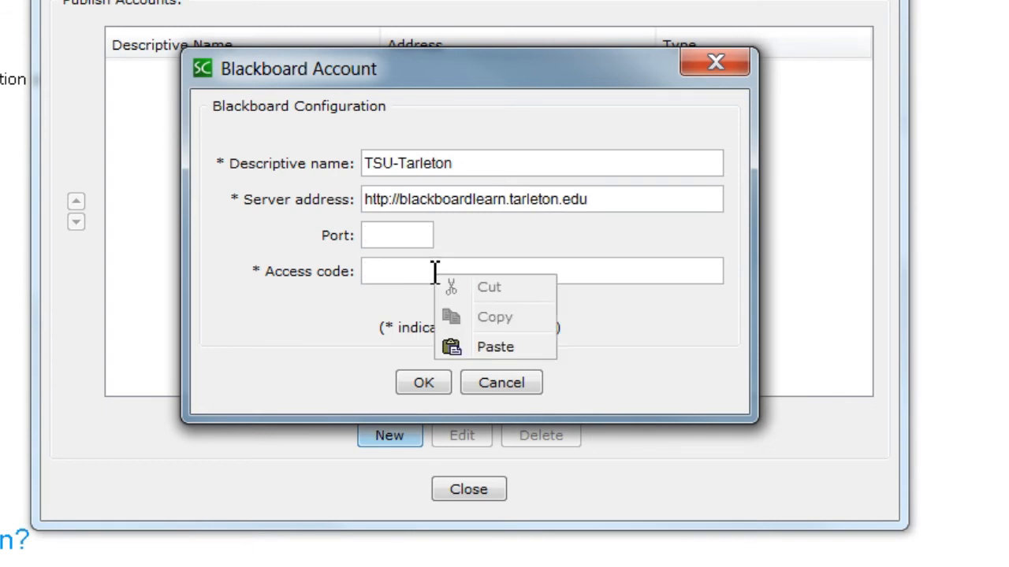
{"action": "left_click", "coordinate": [496, 347]}
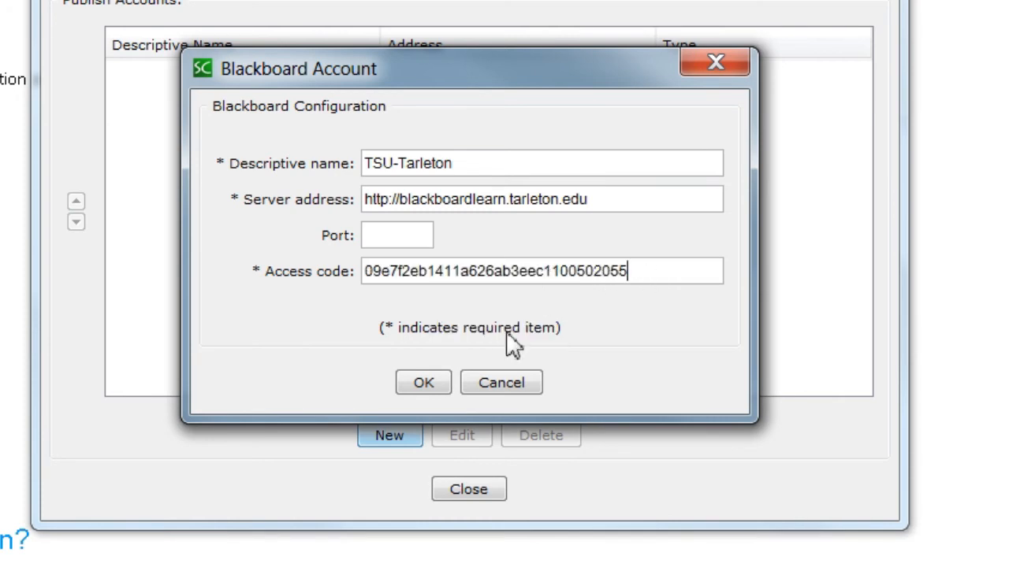
{"action": "left_click", "coordinate": [433, 380]}
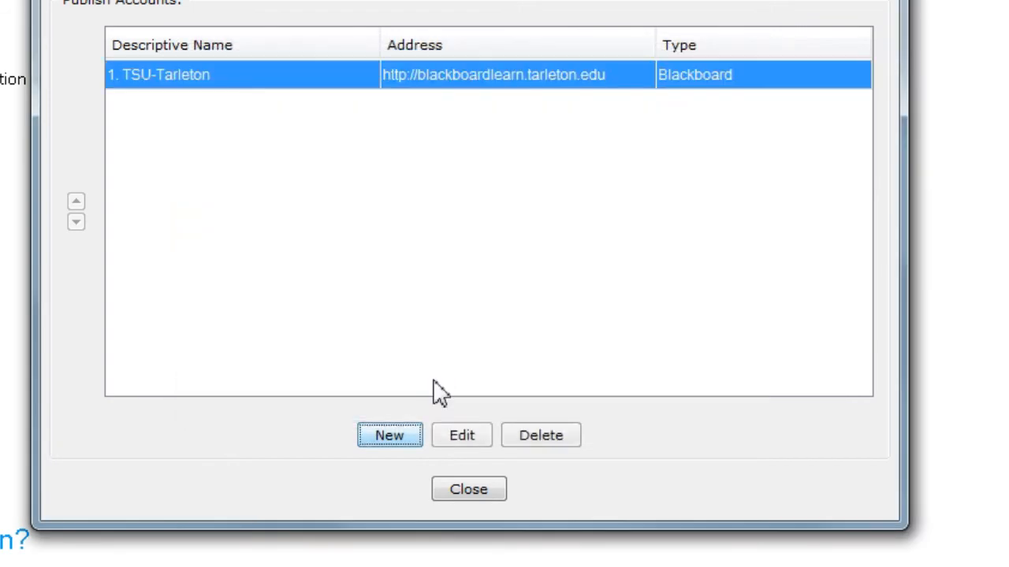
{"action": "left_click", "coordinate": [481, 500]}
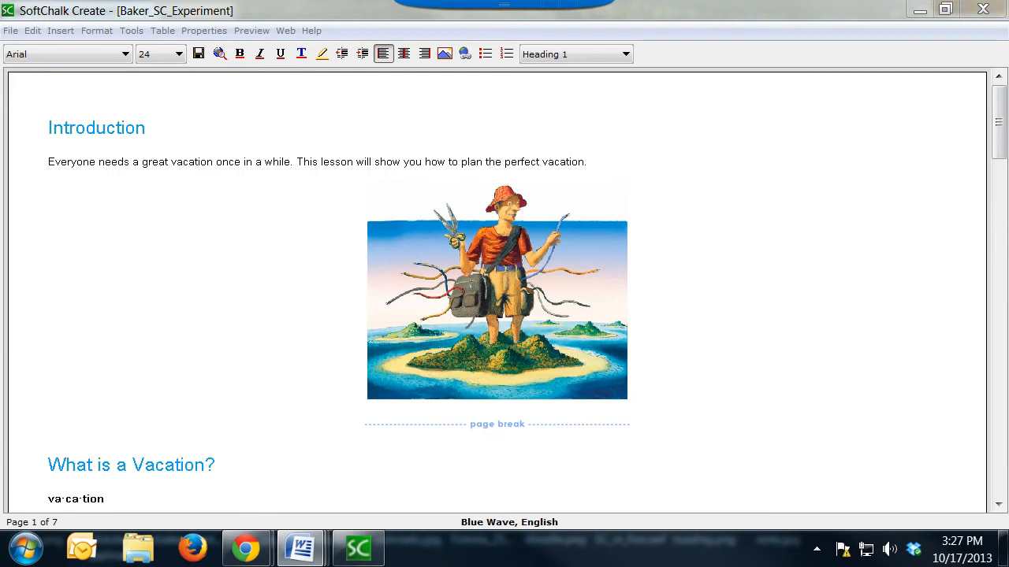
Package the vacation lesson as a Standard Zip without score tracking, keeping the title Planning the Perfect Vacation
{"action": "left_click", "coordinate": [11, 30]}
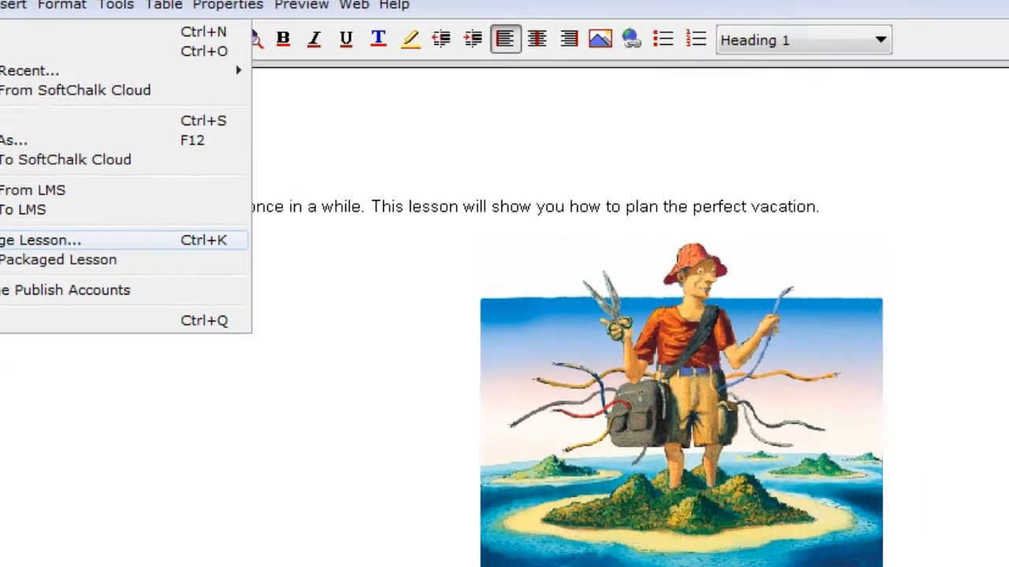
{"action": "left_click", "coordinate": [96, 359]}
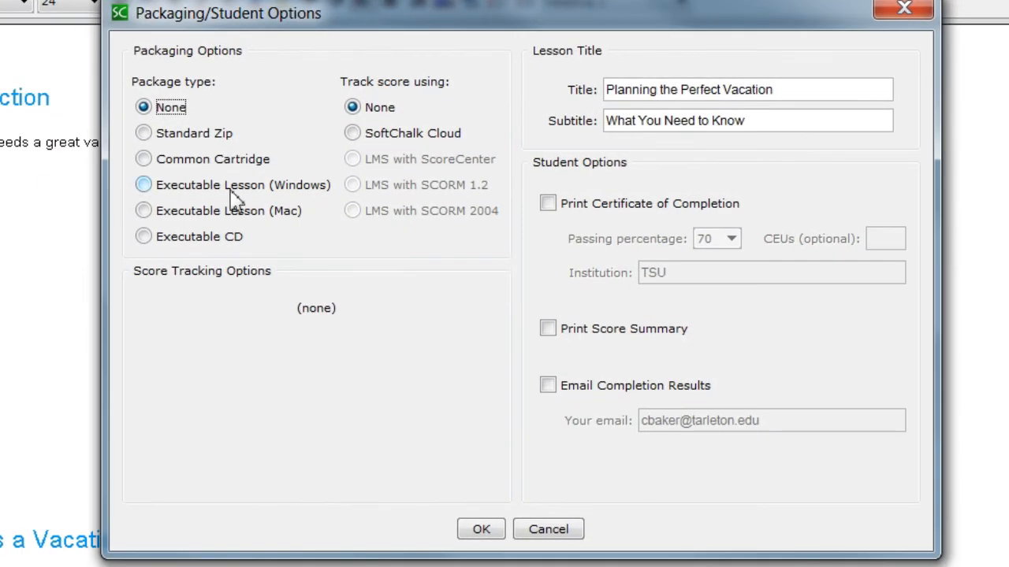
{"action": "left_click", "coordinate": [144, 133]}
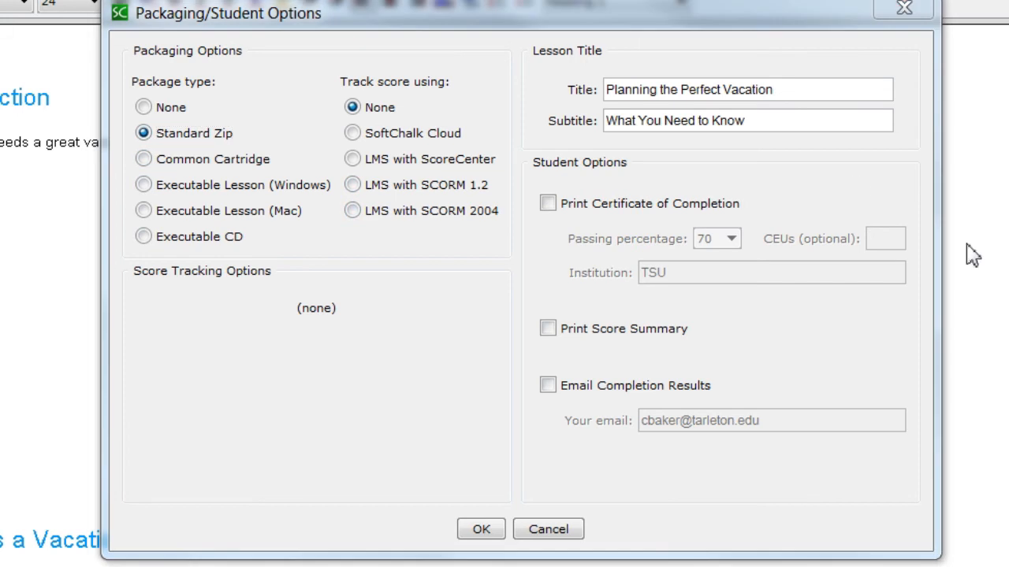
{"action": "left_click", "coordinate": [778, 91]}
{"action": "left_click", "coordinate": [481, 529]}
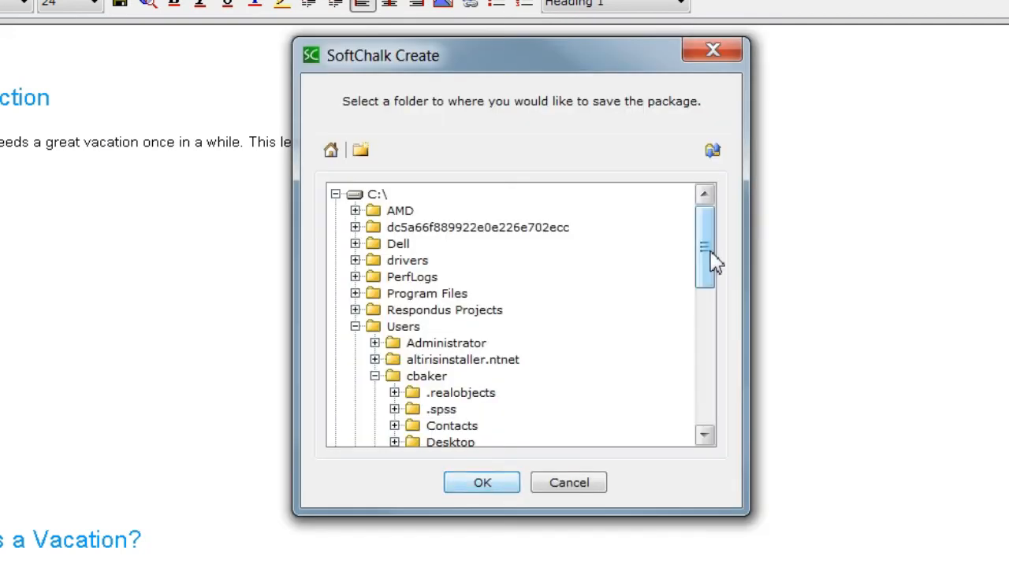
Save the lesson package in the Documents folder and dismiss the packaging notice
{"action": "left_click_drag", "start_coordinate": [714, 263], "coordinate": [709, 317]}
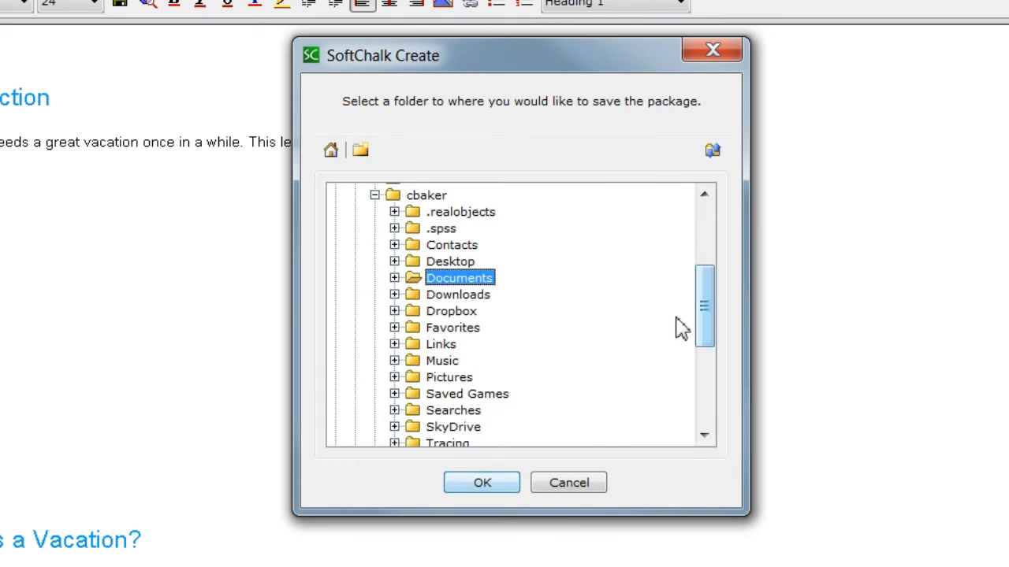
{"action": "left_click", "coordinate": [484, 484]}
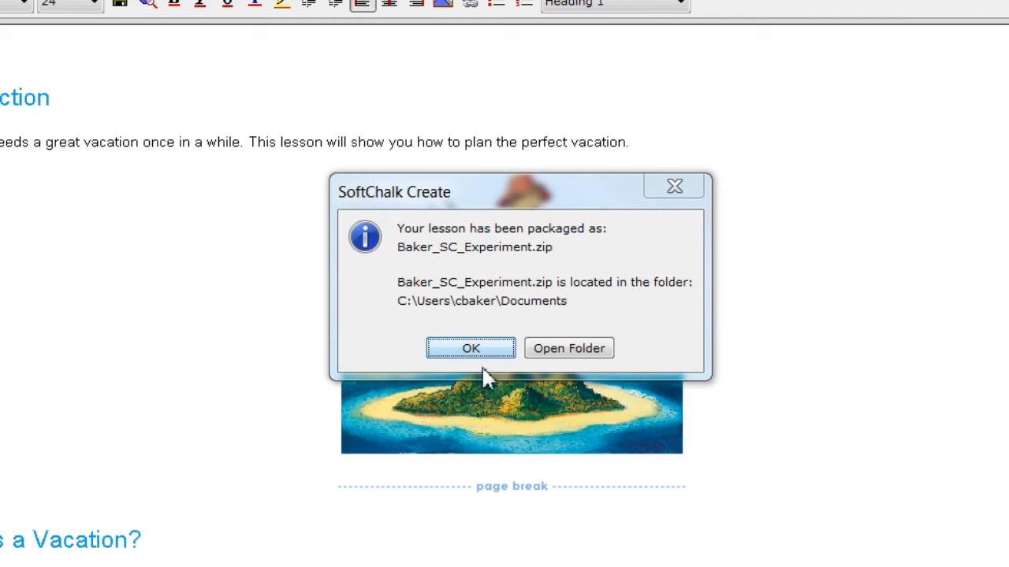
{"action": "left_click", "coordinate": [477, 345]}
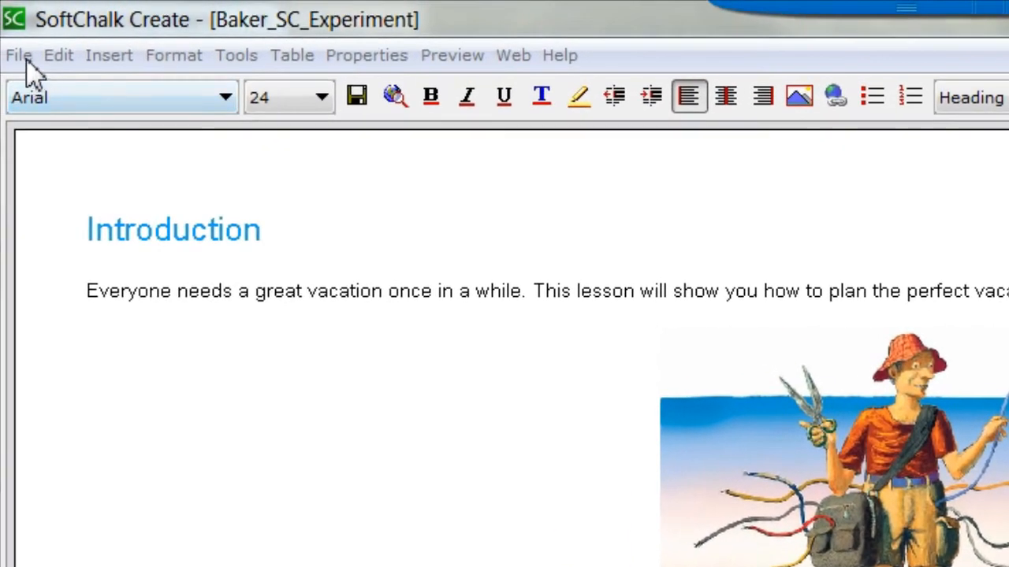
Start saving the lesson to the LMS through the TSU-Tarleton account, selecting Week 1: Theory of Music under Weekly Modules as the destination
{"action": "left_click", "coordinate": [26, 58]}
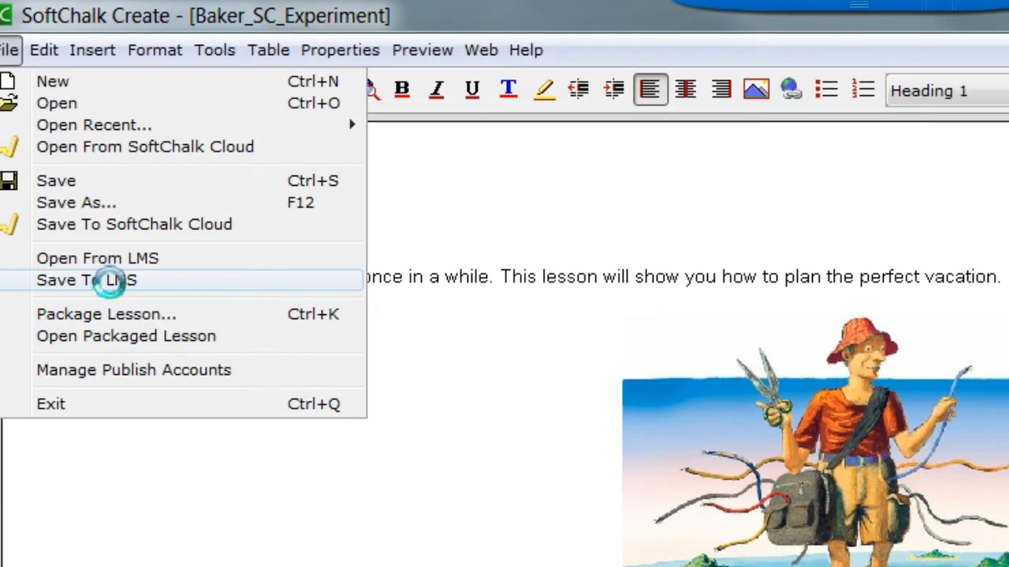
{"action": "left_click", "coordinate": [124, 300]}
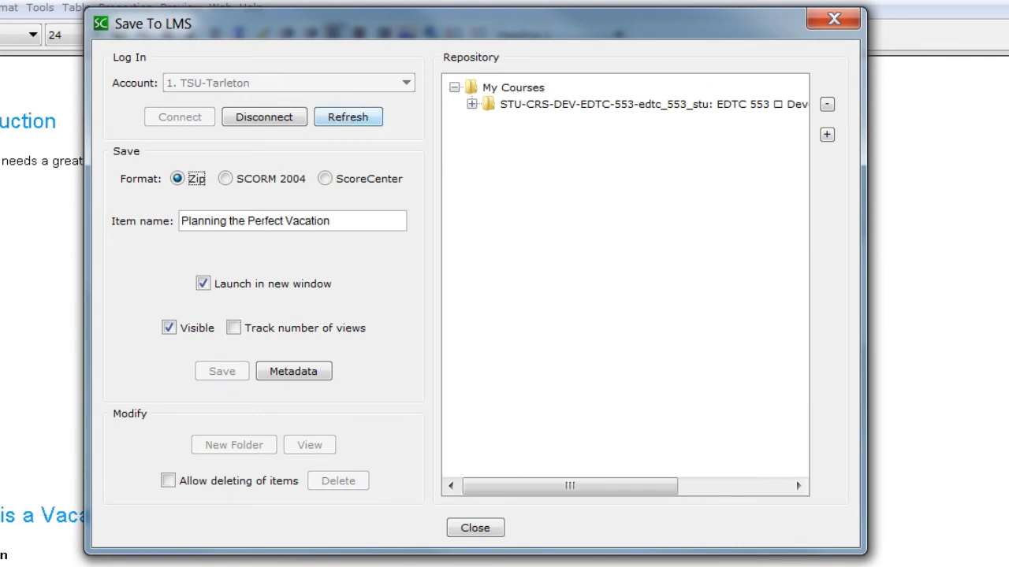
{"action": "left_click", "coordinate": [472, 104]}
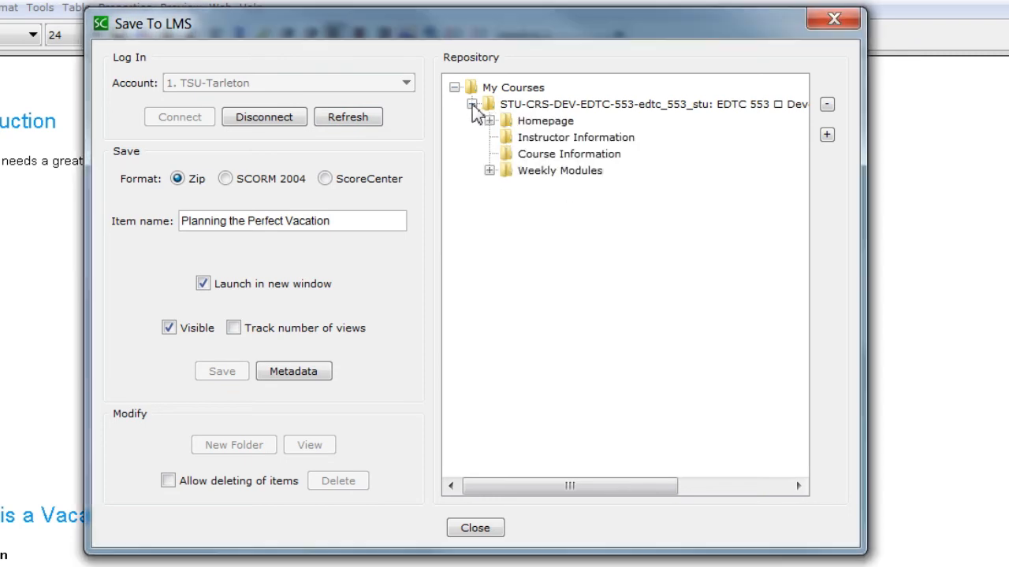
{"action": "left_click", "coordinate": [553, 106]}
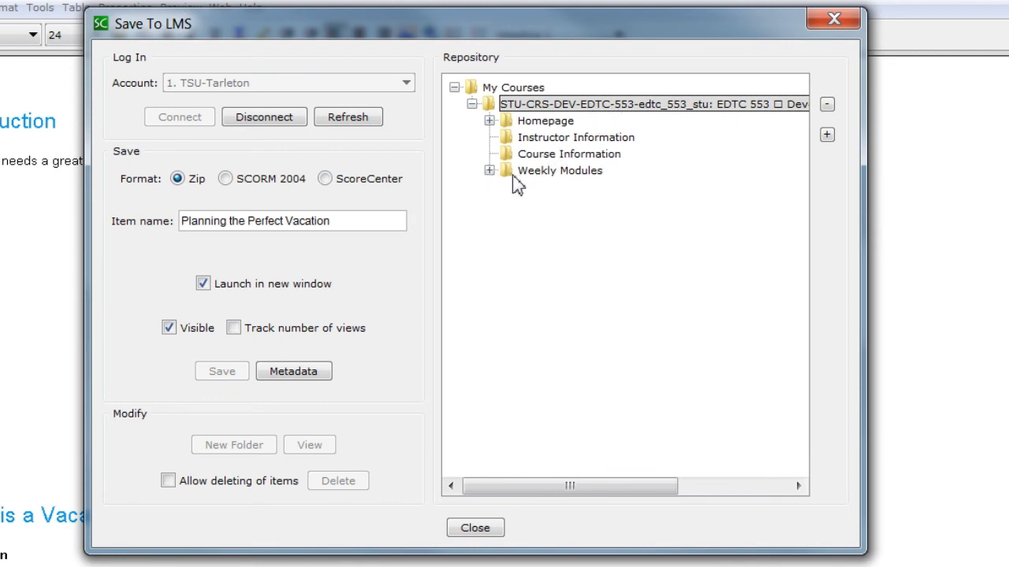
{"action": "left_click", "coordinate": [489, 171]}
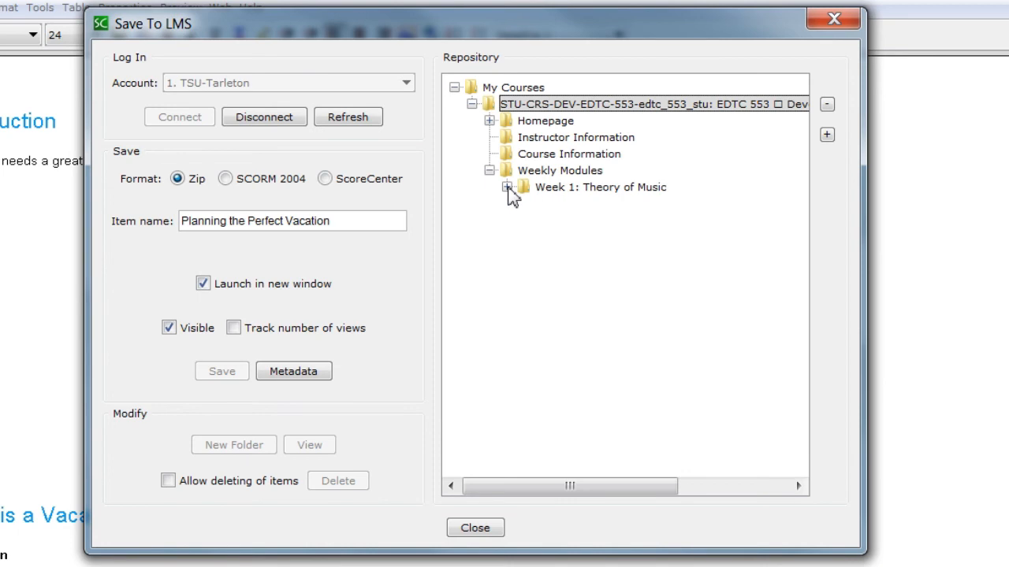
{"action": "left_click", "coordinate": [507, 187]}
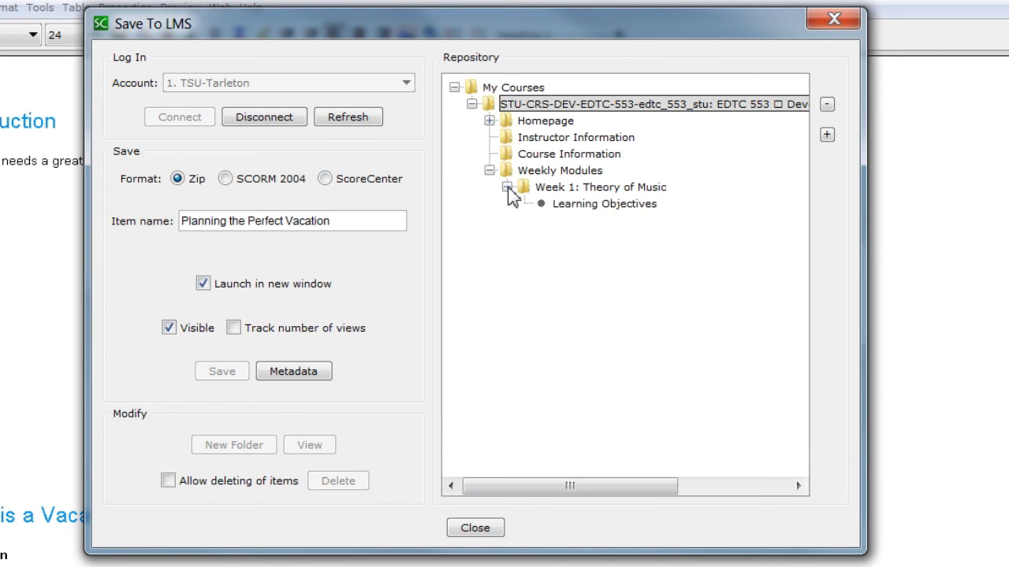
{"action": "left_click", "coordinate": [596, 188]}
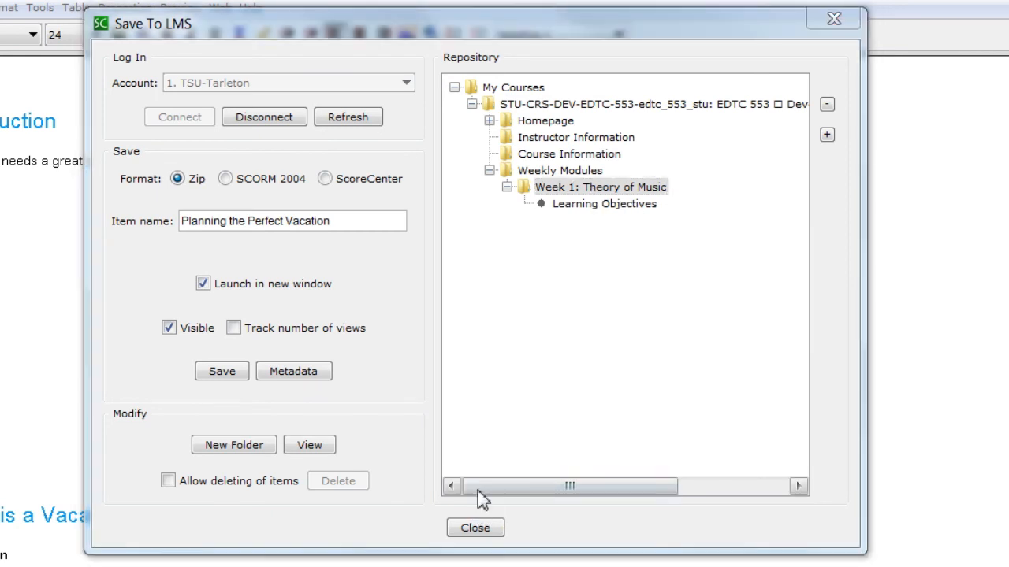
Publish the Planning the Perfect Vacation lesson as a Zip to the selected Week 1 folder and close the LMS saving window
{"action": "left_click", "coordinate": [230, 372]}
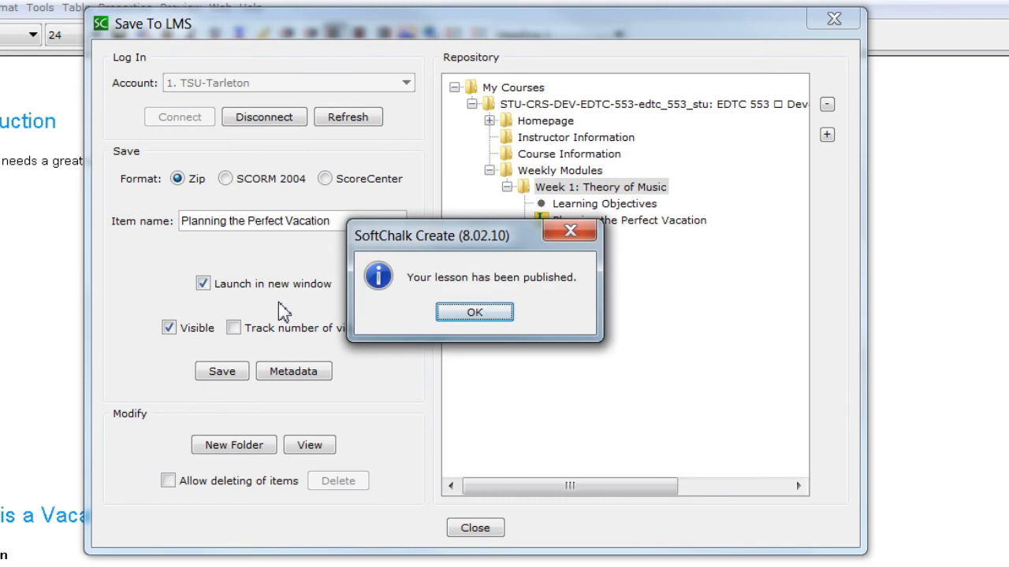
{"action": "left_click", "coordinate": [475, 313]}
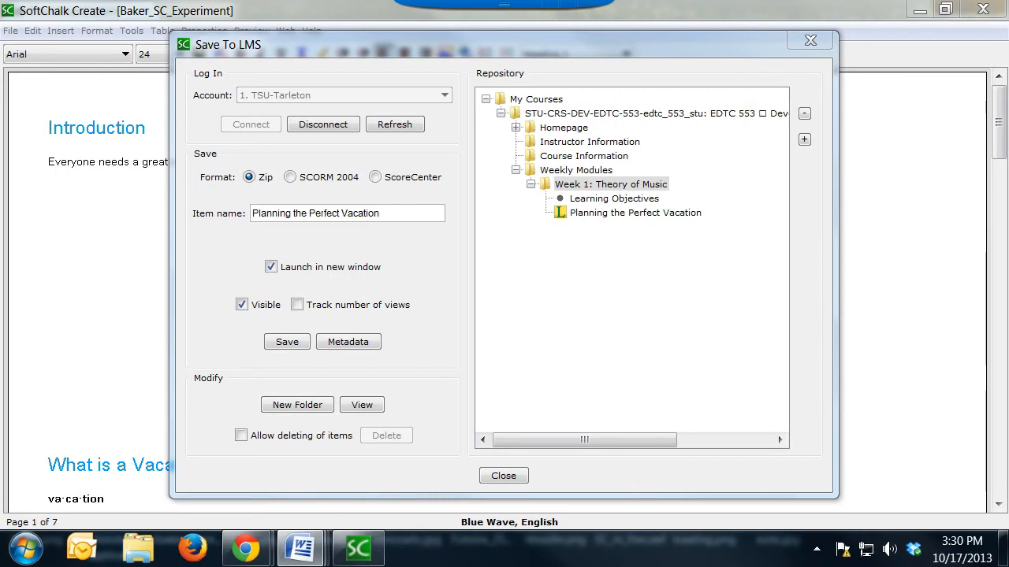
{"action": "left_click", "coordinate": [507, 476]}
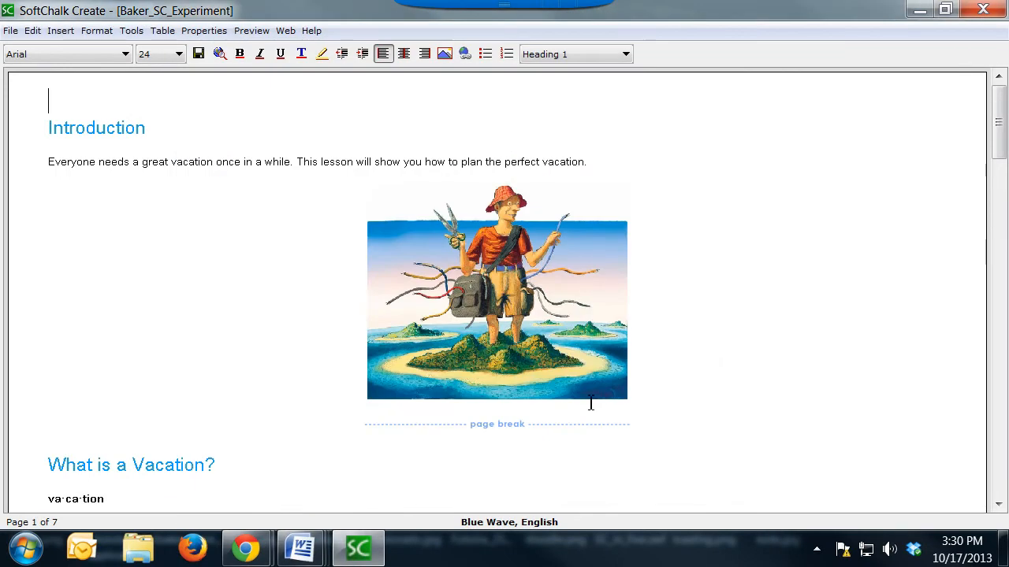
Switch to Blackboard in Chrome and open the Week 1: Theory of Music folder under Weekly Modules
{"action": "mouse_move", "coordinate": [254, 556]}
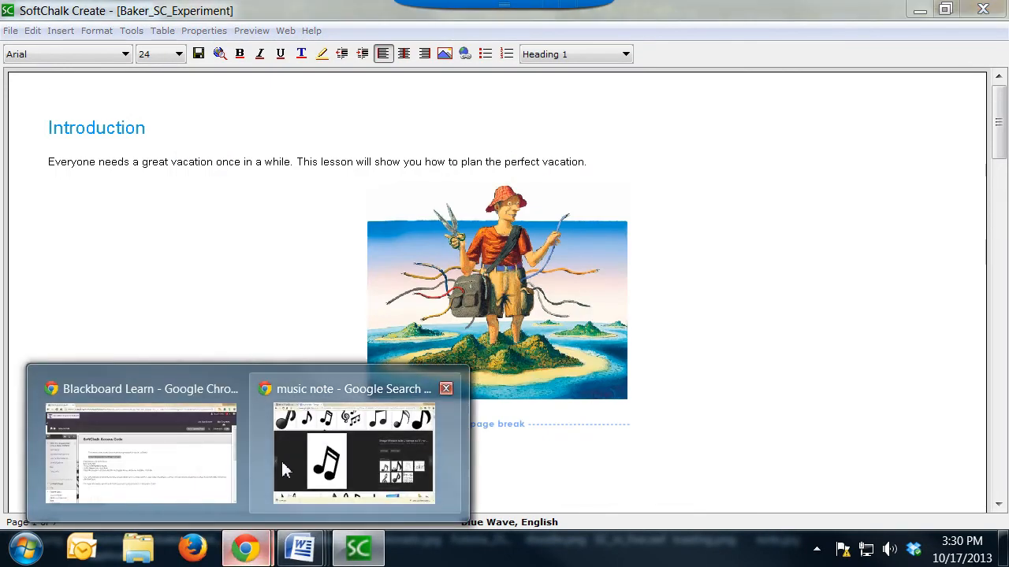
{"action": "left_click", "coordinate": [185, 473]}
{"action": "left_click", "coordinate": [432, 302]}
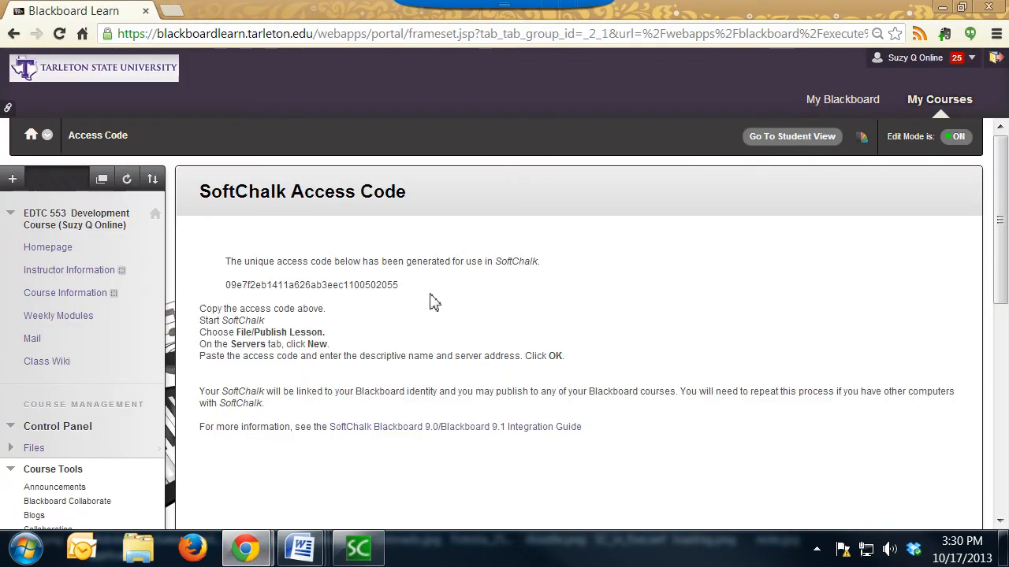
{"action": "left_click", "coordinate": [60, 319]}
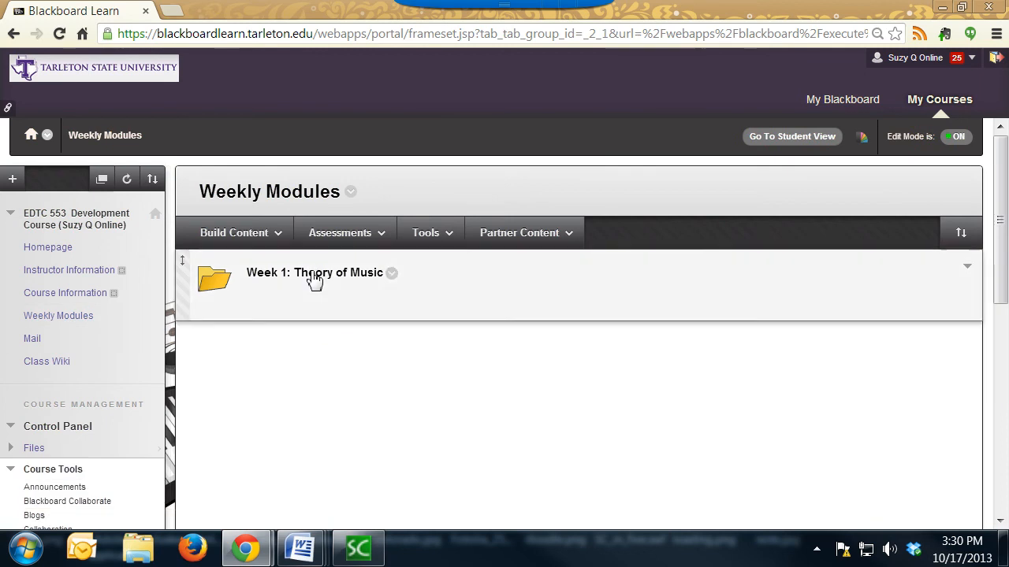
{"action": "left_click", "coordinate": [315, 280]}
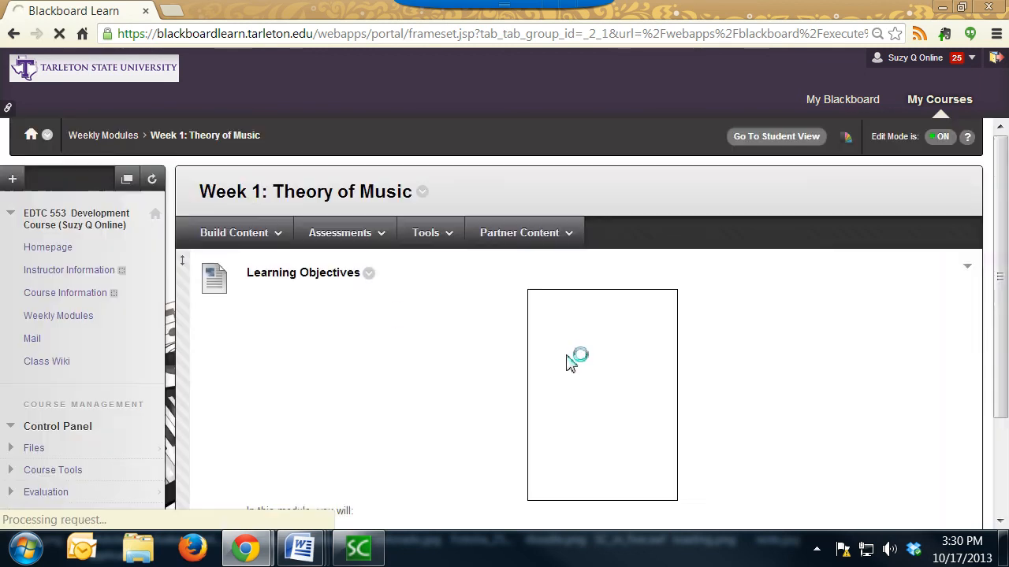
Check the published Planning the Perfect Vacation item below the Learning Objectives in the Week 1 folder
{"action": "scroll", "coordinate": [696, 372], "scroll_direction": "down", "scroll_amount": 2}
{"action": "scroll", "coordinate": [697, 372], "scroll_direction": "down", "scroll_amount": 1}
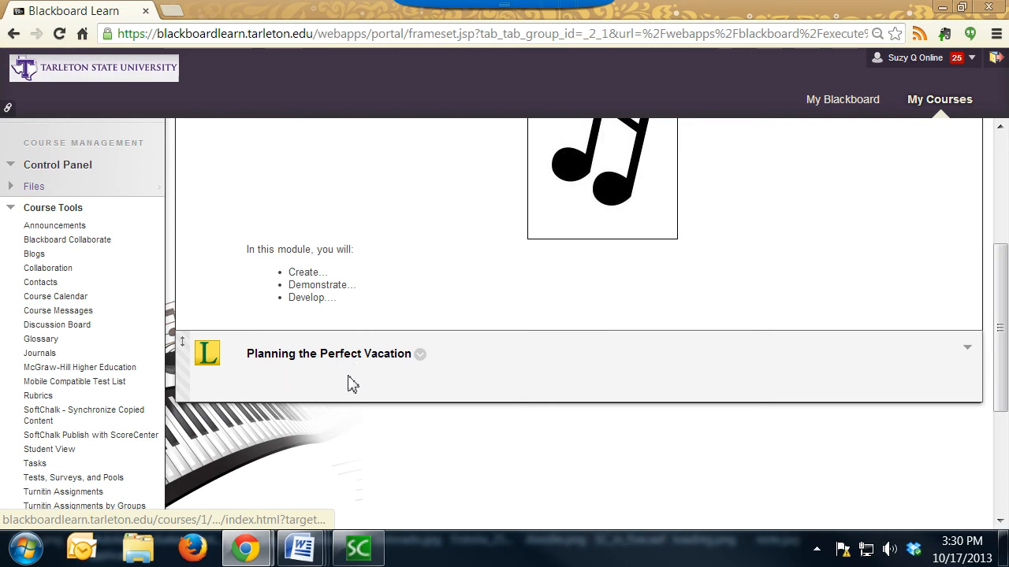
{"action": "scroll", "coordinate": [462, 261], "scroll_direction": "up", "scroll_amount": 3}
{"action": "scroll", "coordinate": [351, 393], "scroll_direction": "down", "scroll_amount": 1}
{"action": "scroll", "coordinate": [331, 338], "scroll_direction": "down", "scroll_amount": 1}
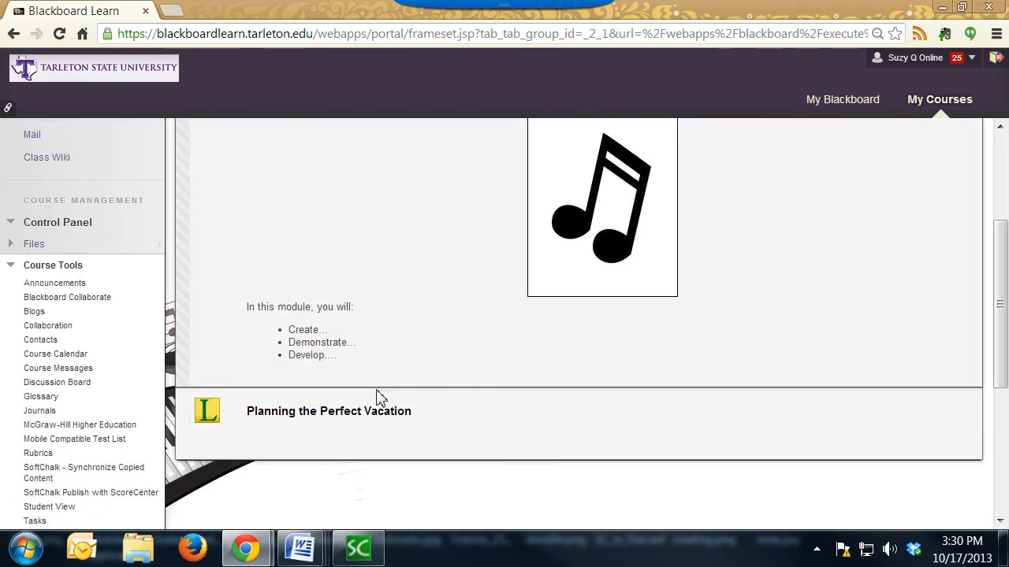
{"action": "scroll", "coordinate": [435, 342], "scroll_direction": "up", "scroll_amount": 2}
{"action": "scroll", "coordinate": [437, 369], "scroll_direction": "down", "scroll_amount": 1}
{"action": "scroll", "coordinate": [437, 368], "scroll_direction": "down", "scroll_amount": 2}
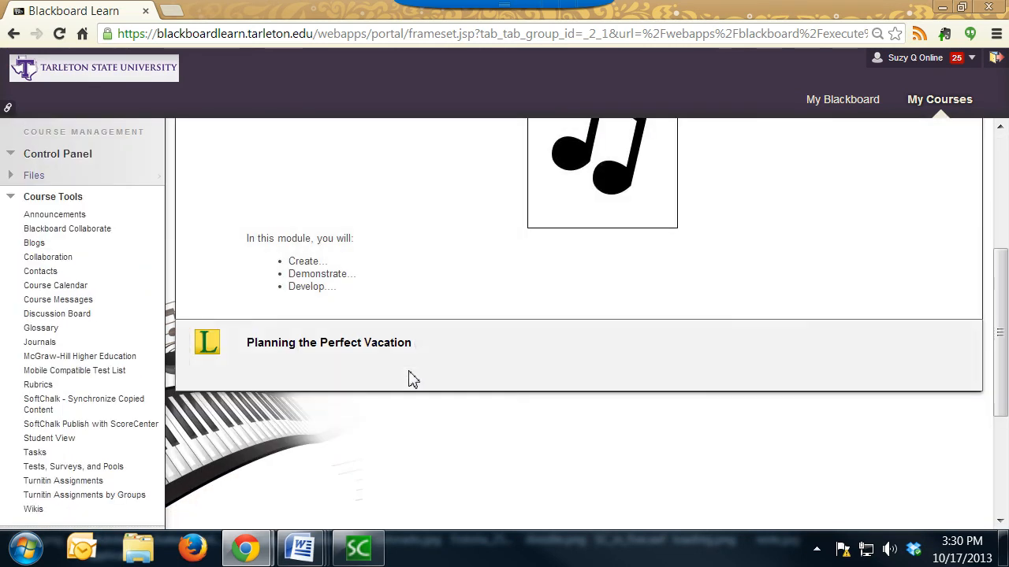
Edit the Planning the Perfect Vacation link and enter the description "Click on the SoftChalk title to open a lesson related to planning the perfect vacation."
{"action": "left_click", "coordinate": [419, 346]}
{"action": "scroll", "coordinate": [420, 351], "scroll_direction": "up", "scroll_amount": 3}
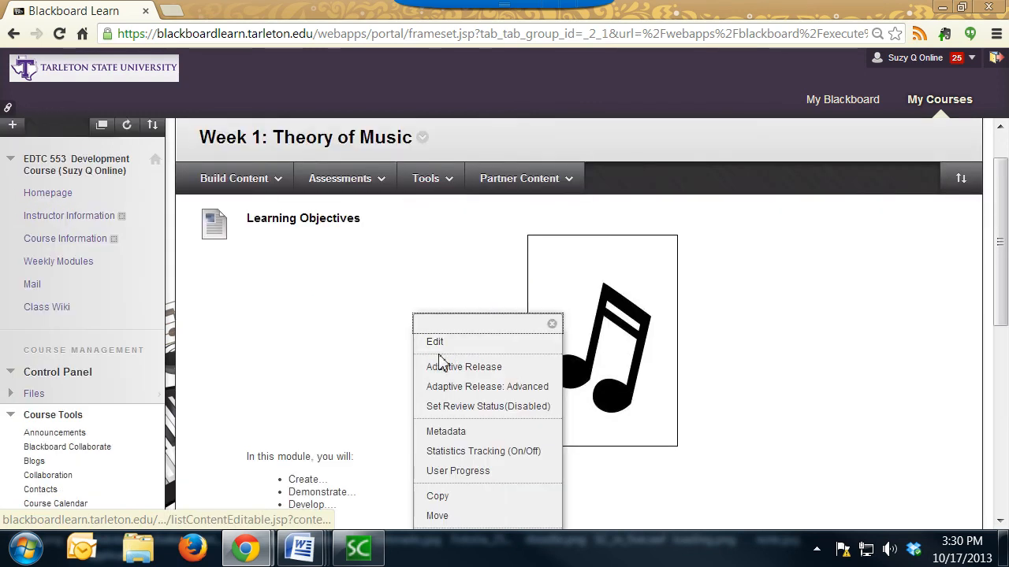
{"action": "left_click", "coordinate": [439, 341]}
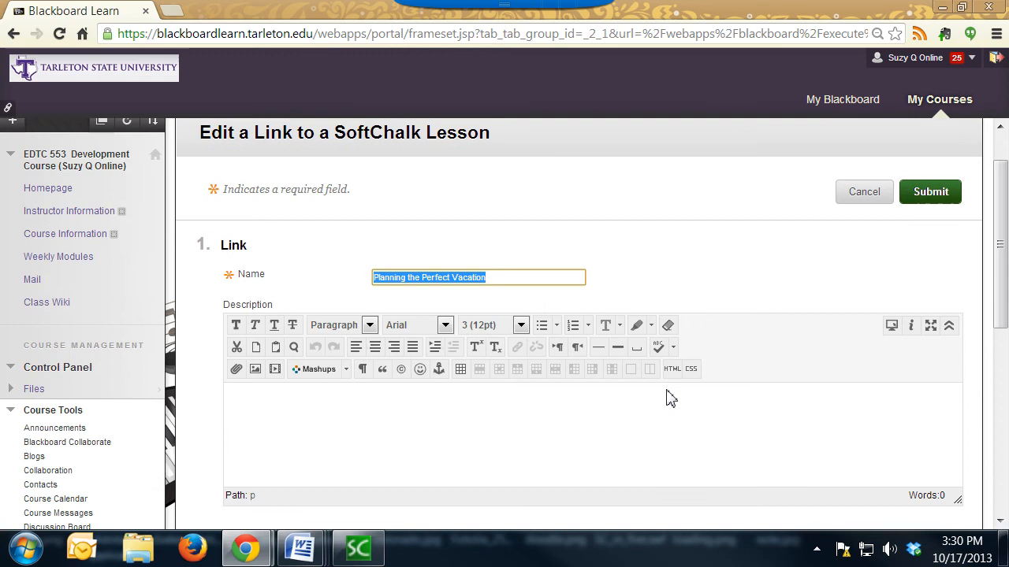
{"action": "left_click", "coordinate": [626, 409]}
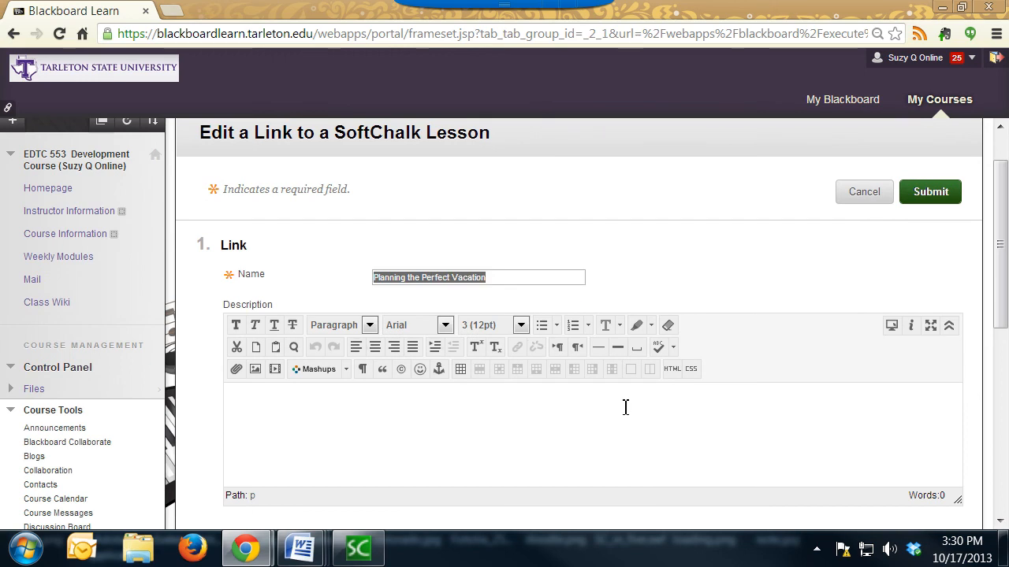
{"action": "type", "text": "Click on the SoftChalk"}
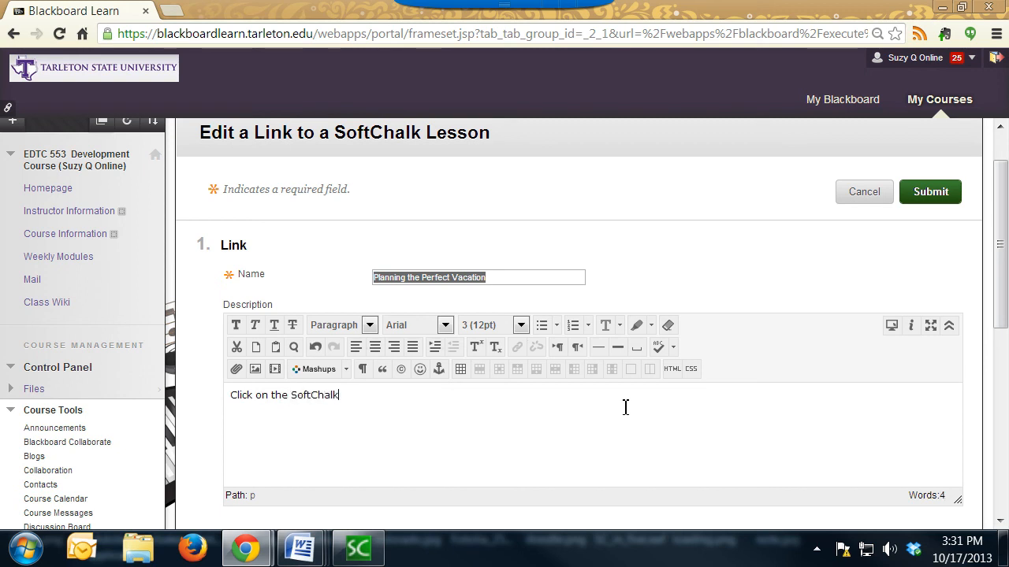
{"action": "type", "text": "itle to open a les"}
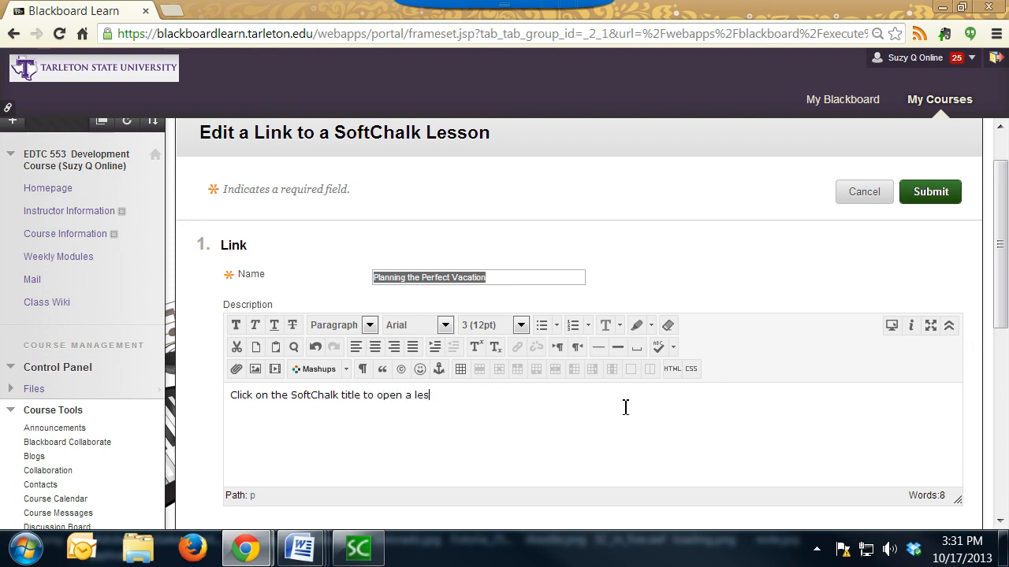
{"action": "type", "text": "son related to "}
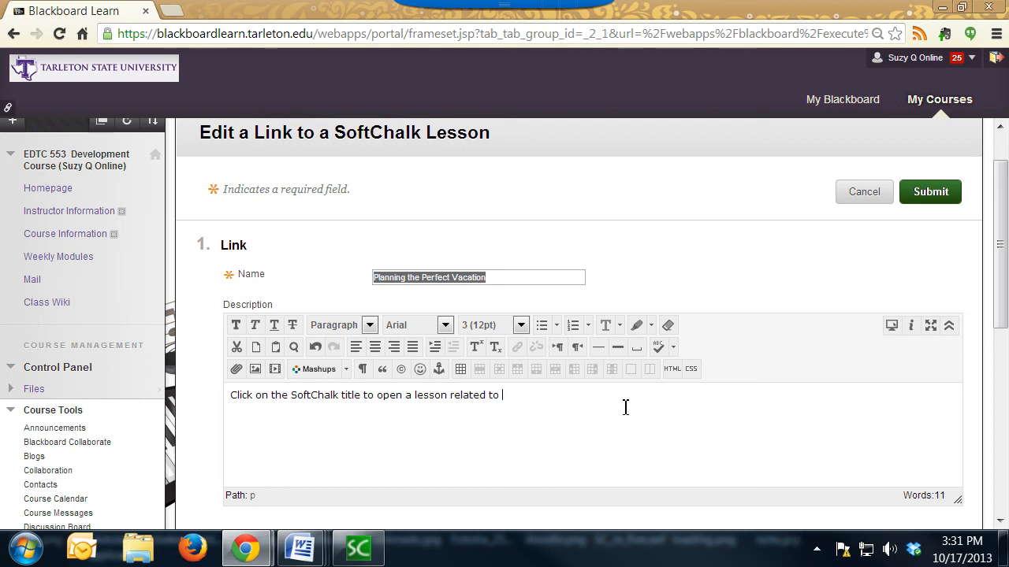
{"action": "type", "text": "planning the perfect vacation"}
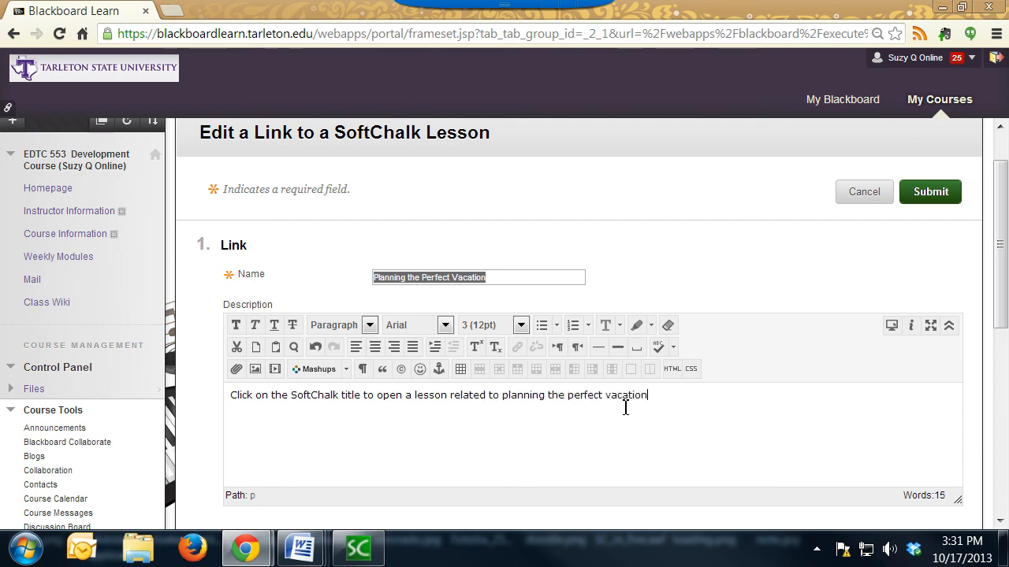
{"action": "type", "text": "."}
Start inserting an image in the link's description and upload softchalk_trans.png from the Desktop to the course files
{"action": "left_click", "coordinate": [254, 369]}
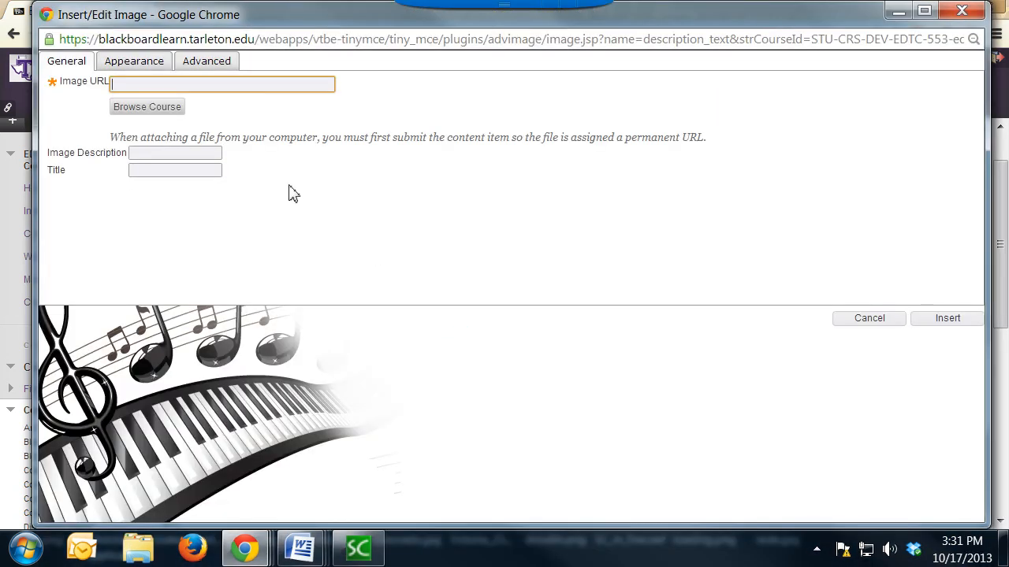
{"action": "left_click", "coordinate": [162, 109]}
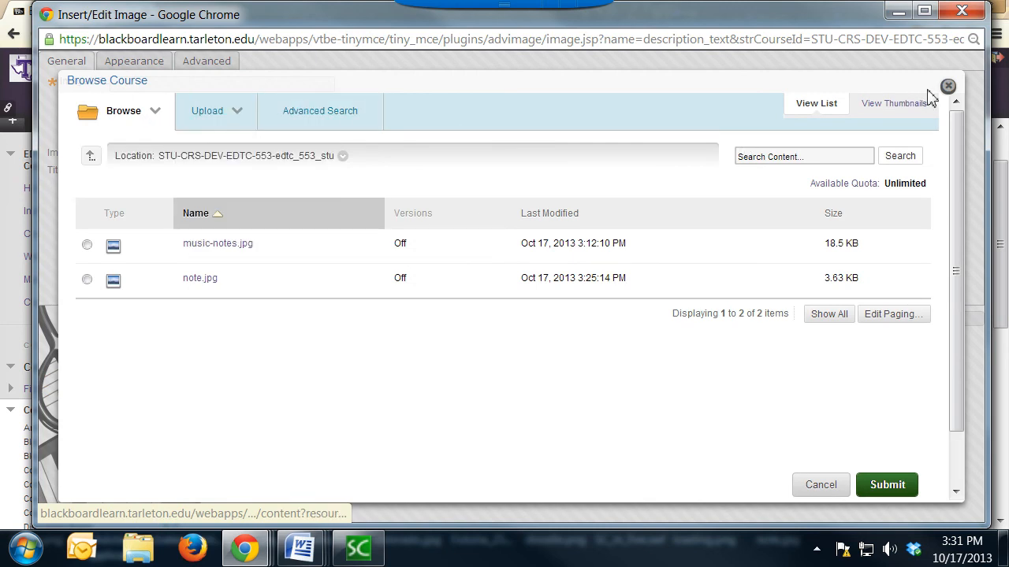
{"action": "mouse_move", "coordinate": [232, 113]}
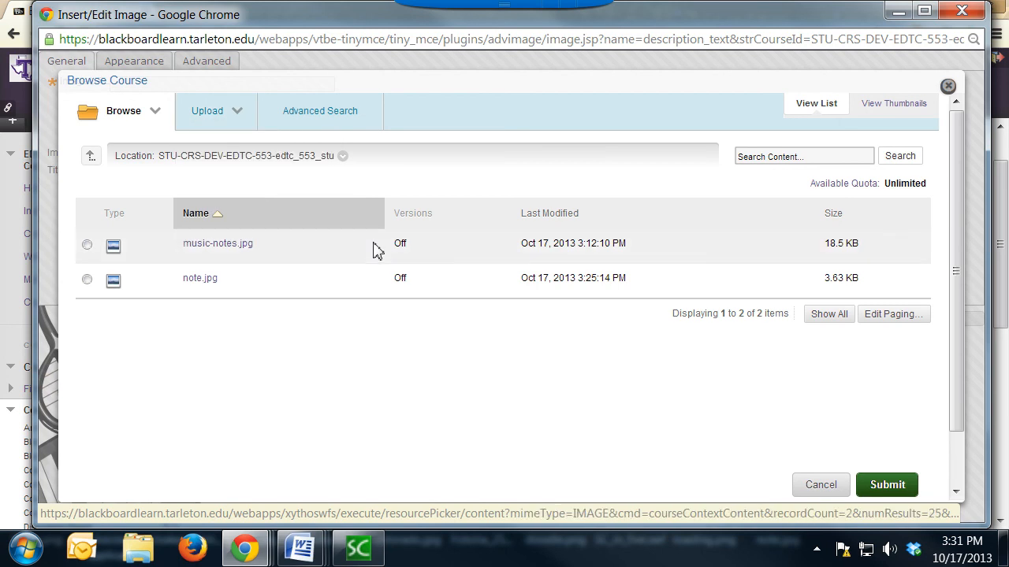
{"action": "left_click", "coordinate": [236, 122]}
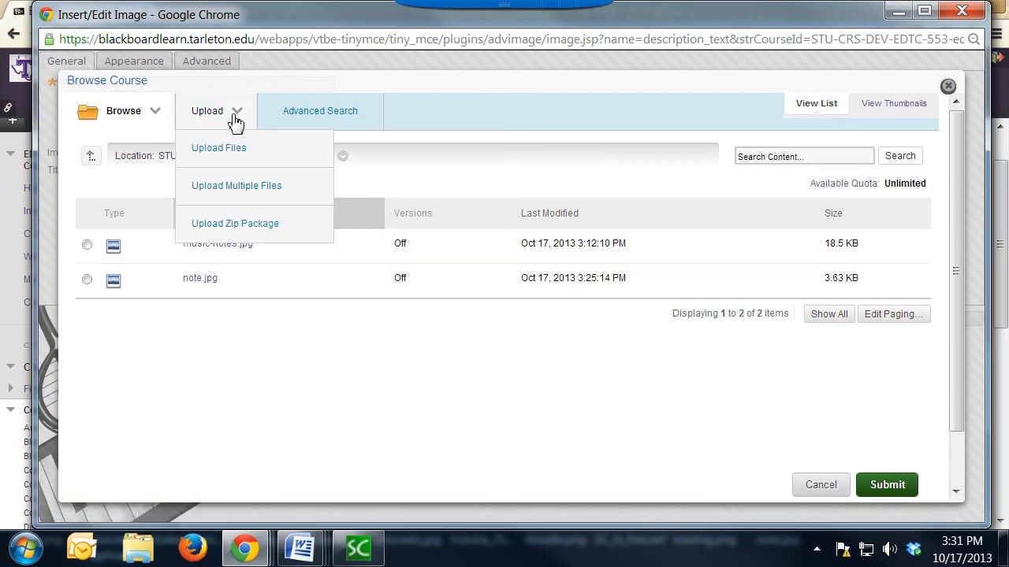
{"action": "left_click", "coordinate": [224, 155]}
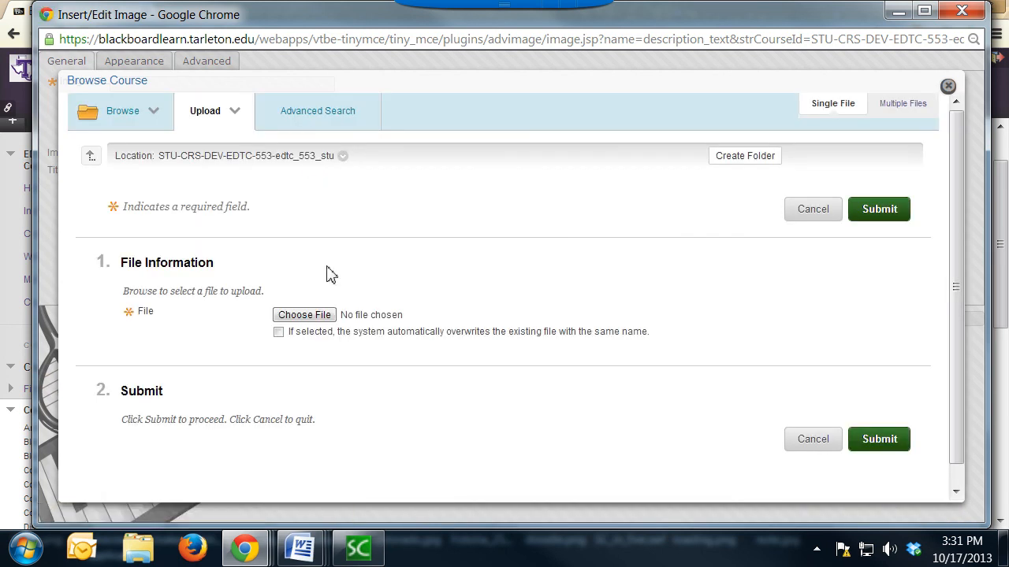
{"action": "left_click", "coordinate": [325, 318]}
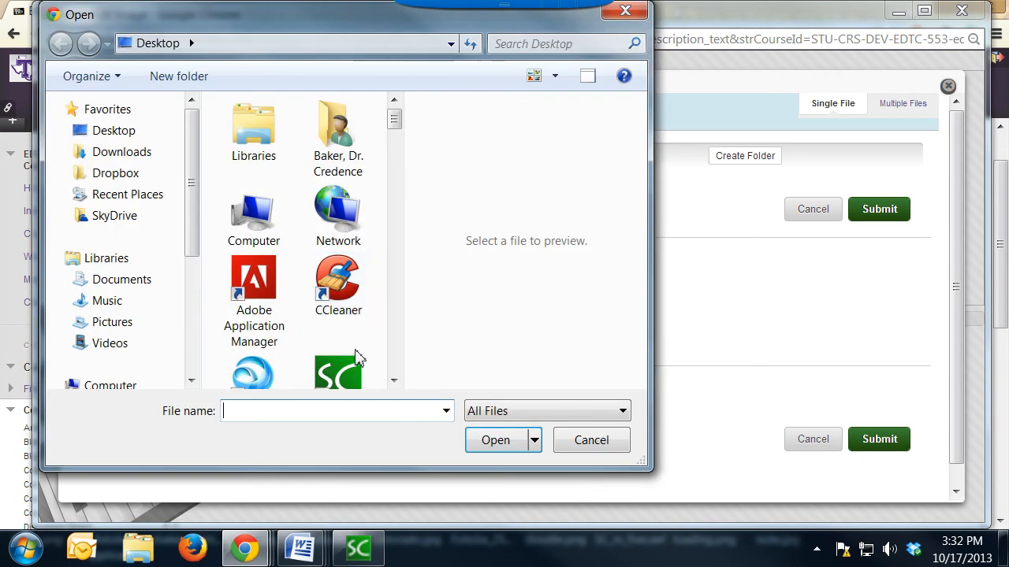
{"action": "left_click", "coordinate": [394, 381]}
{"action": "scroll", "coordinate": [268, 253], "scroll_direction": "down", "scroll_amount": 5}
{"action": "left_click", "coordinate": [260, 241]}
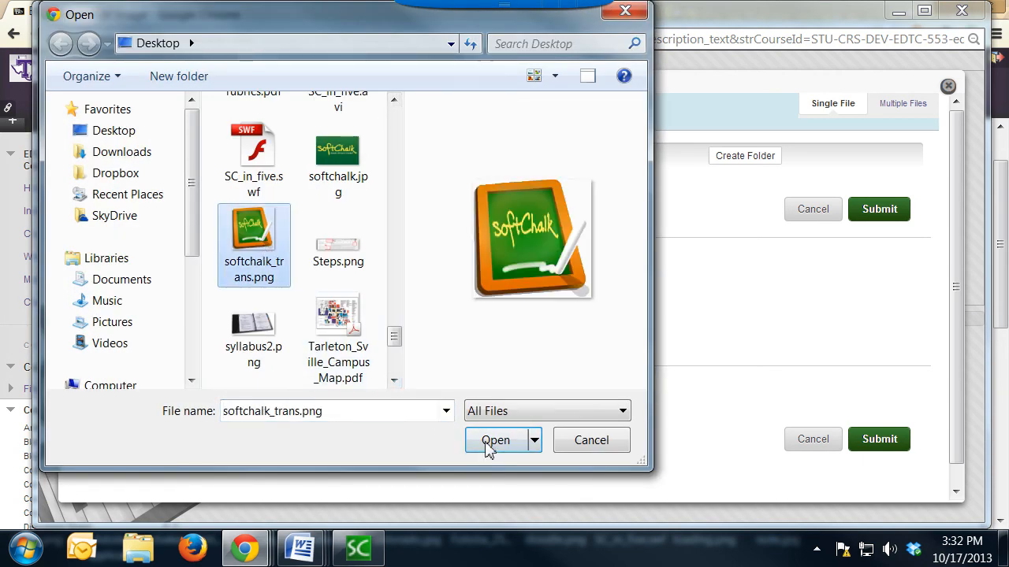
{"action": "left_click", "coordinate": [495, 440]}
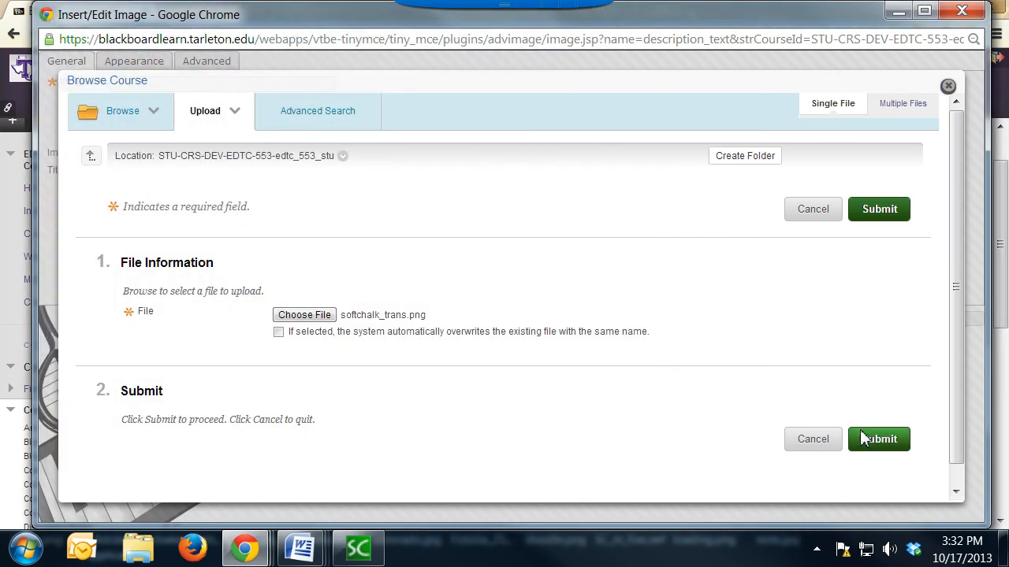
{"action": "left_click", "coordinate": [882, 443]}
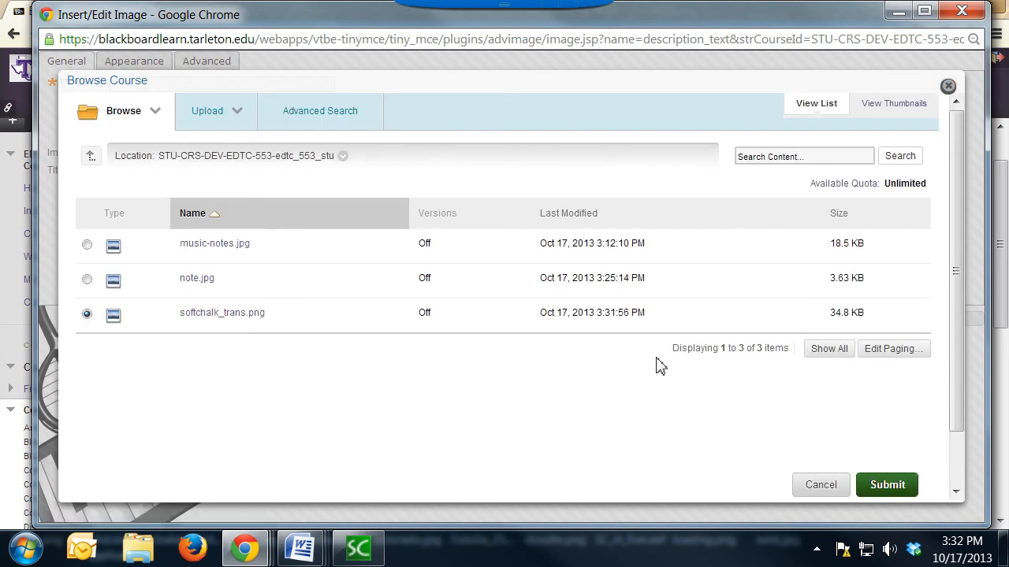
Insert the uploaded softchalk_trans.png centred above the description text and submit the edited lesson link
{"action": "left_click", "coordinate": [890, 483]}
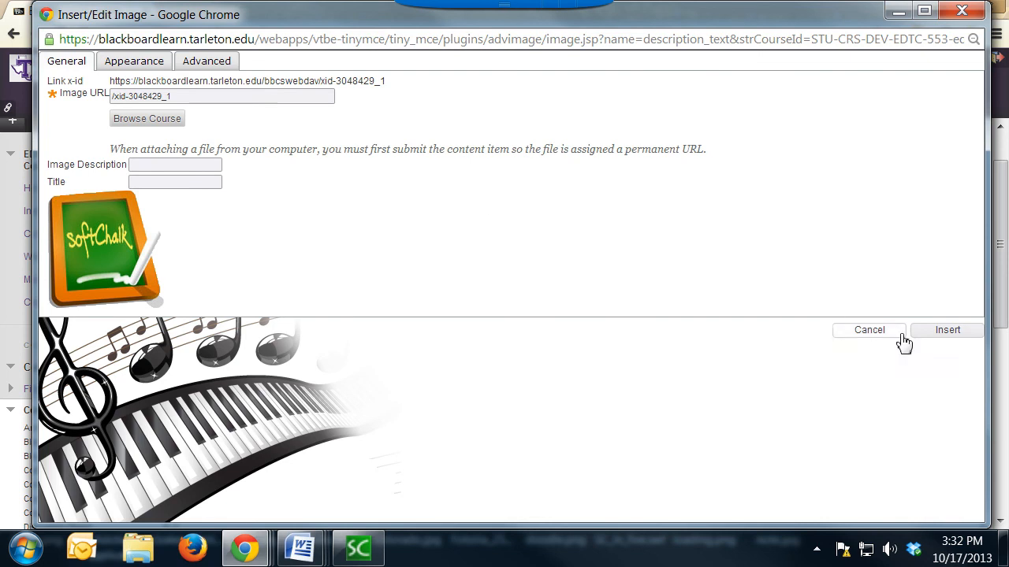
{"action": "left_click", "coordinate": [945, 335]}
{"action": "left_click", "coordinate": [583, 205]}
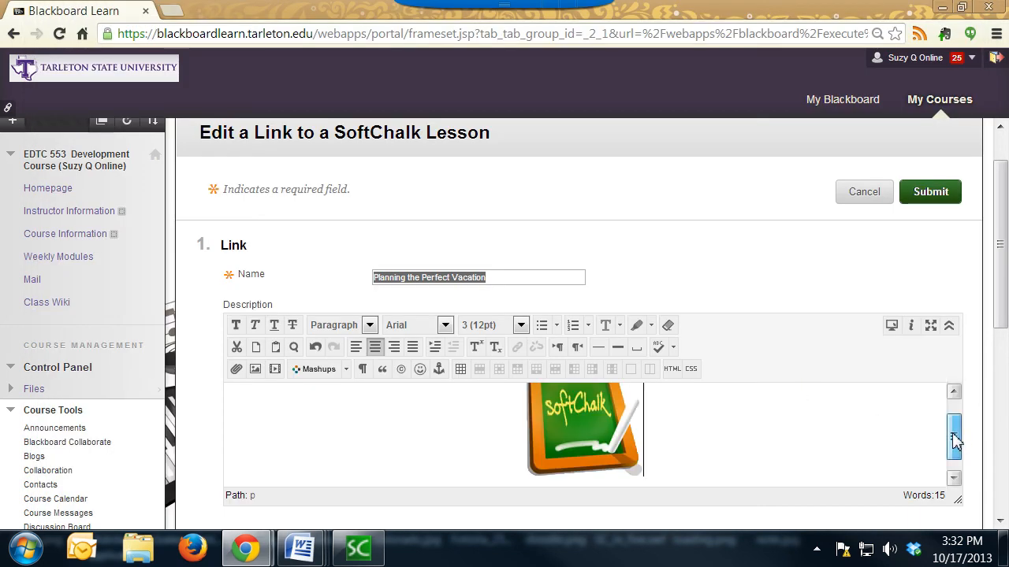
{"action": "left_click_drag", "start_coordinate": [954, 439], "coordinate": [960, 465]}
{"action": "scroll", "coordinate": [956, 416], "scroll_direction": "down", "scroll_amount": 5}
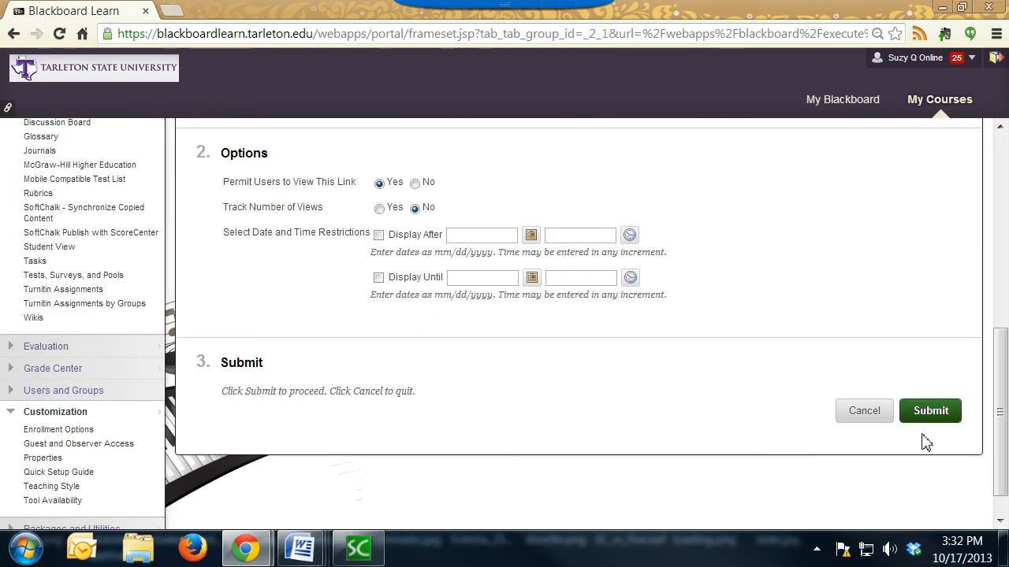
{"action": "left_click", "coordinate": [930, 411]}
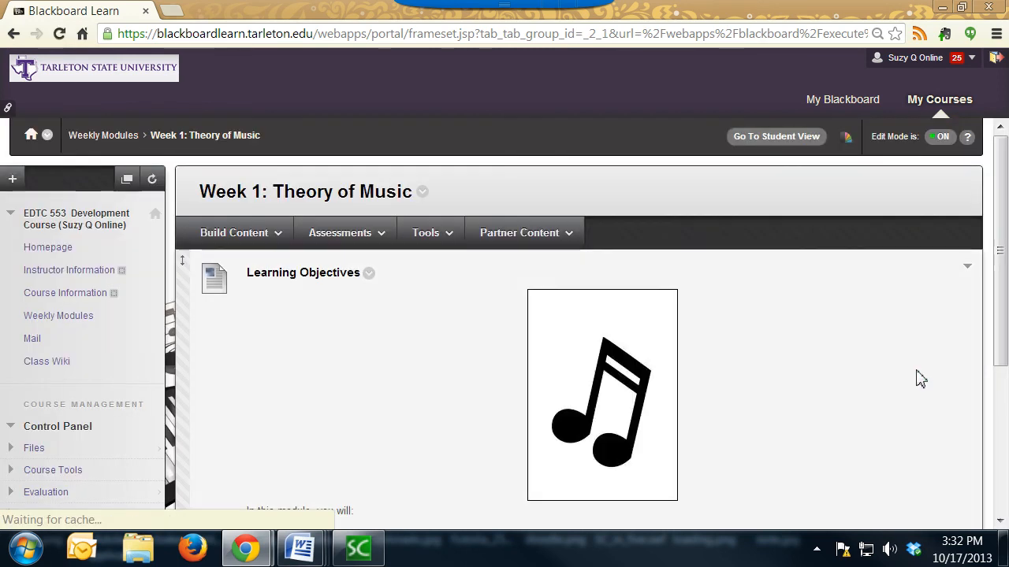
Review the Week 1: Theory of Music folder, checking the Learning Objectives and the lesson link's image and description
{"action": "scroll", "coordinate": [862, 376], "scroll_direction": "down", "scroll_amount": 2}
{"action": "scroll", "coordinate": [862, 376], "scroll_direction": "down", "scroll_amount": 1}
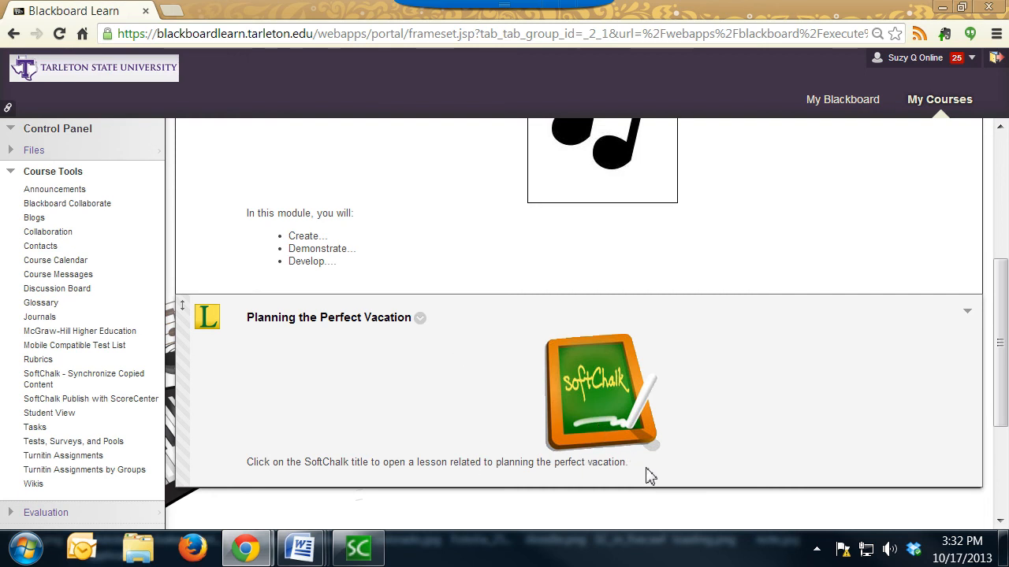
{"action": "scroll", "coordinate": [648, 475], "scroll_direction": "down", "scroll_amount": 3}
{"action": "scroll", "coordinate": [659, 473], "scroll_direction": "up", "scroll_amount": 6}
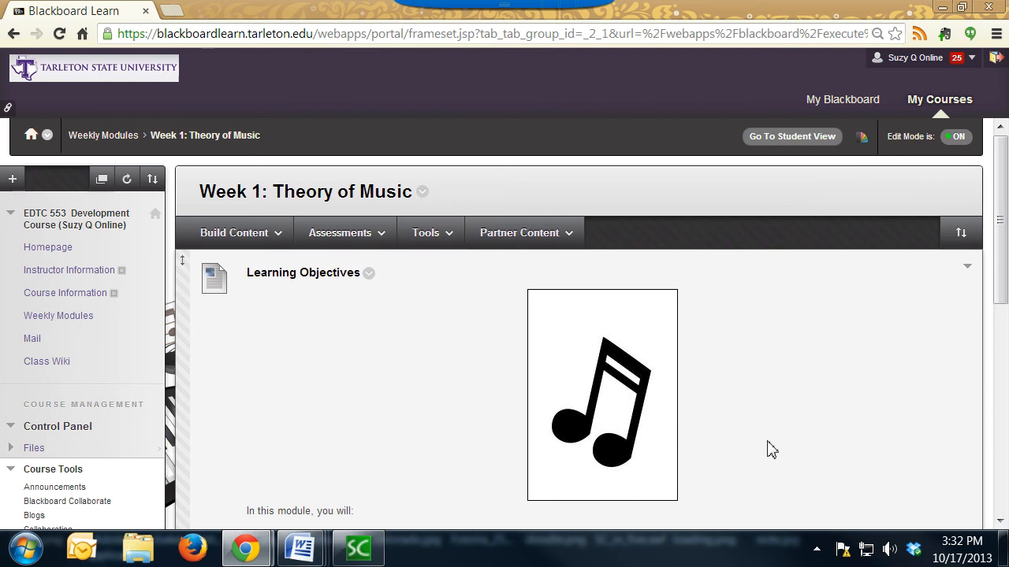
{"action": "scroll", "coordinate": [763, 392], "scroll_direction": "down", "scroll_amount": 2}
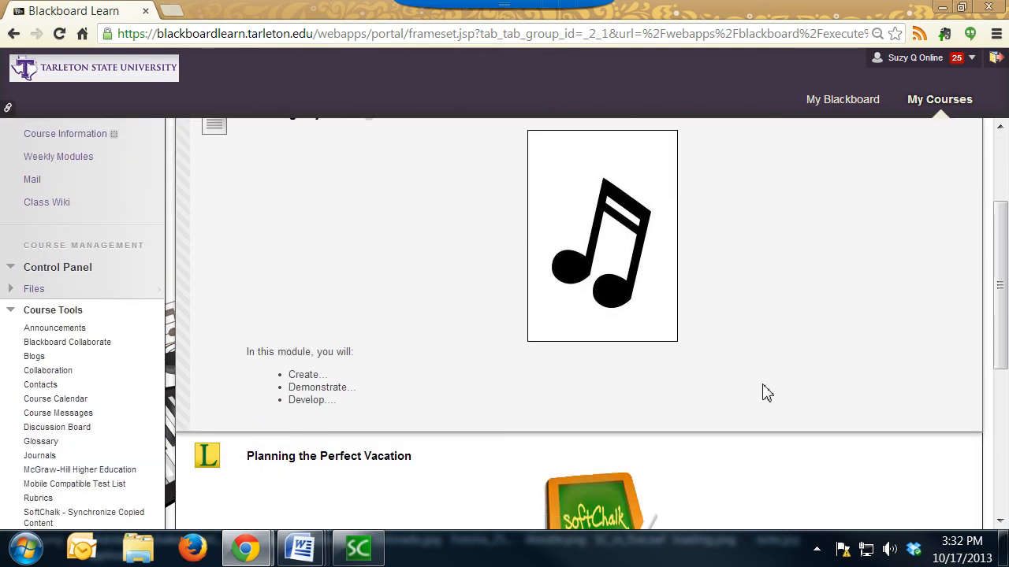
{"action": "scroll", "coordinate": [763, 392], "scroll_direction": "down", "scroll_amount": 2}
{"action": "scroll", "coordinate": [880, 435], "scroll_direction": "down", "scroll_amount": 3}
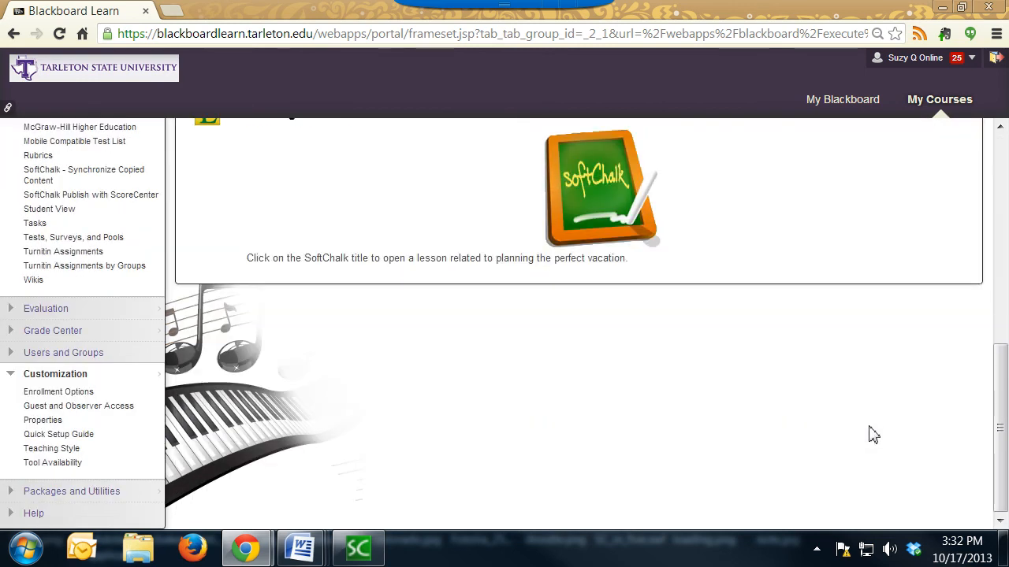
{"action": "scroll", "coordinate": [829, 420], "scroll_direction": "up", "scroll_amount": 5}
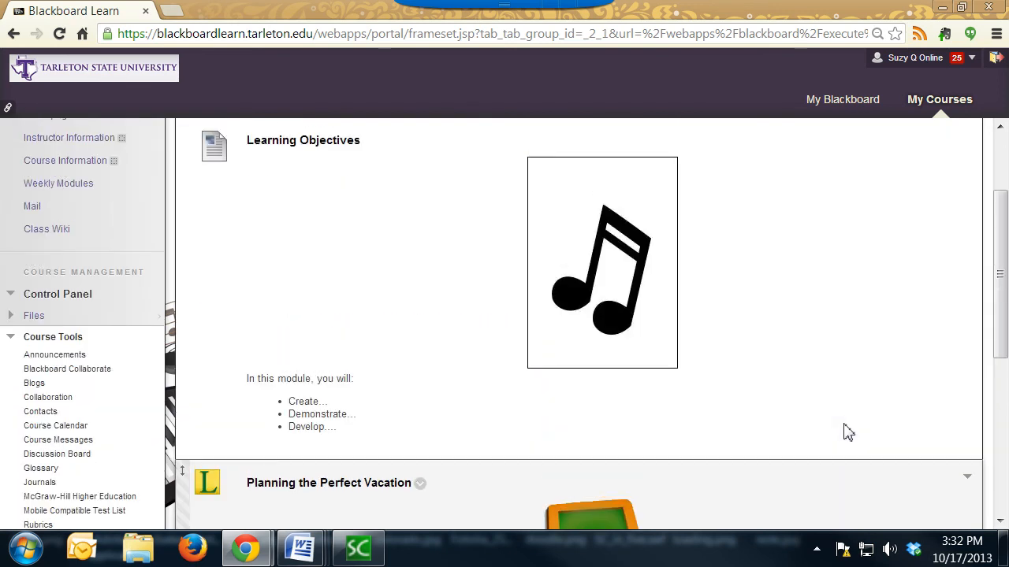
{"action": "scroll", "coordinate": [848, 432], "scroll_direction": "down", "scroll_amount": 1}
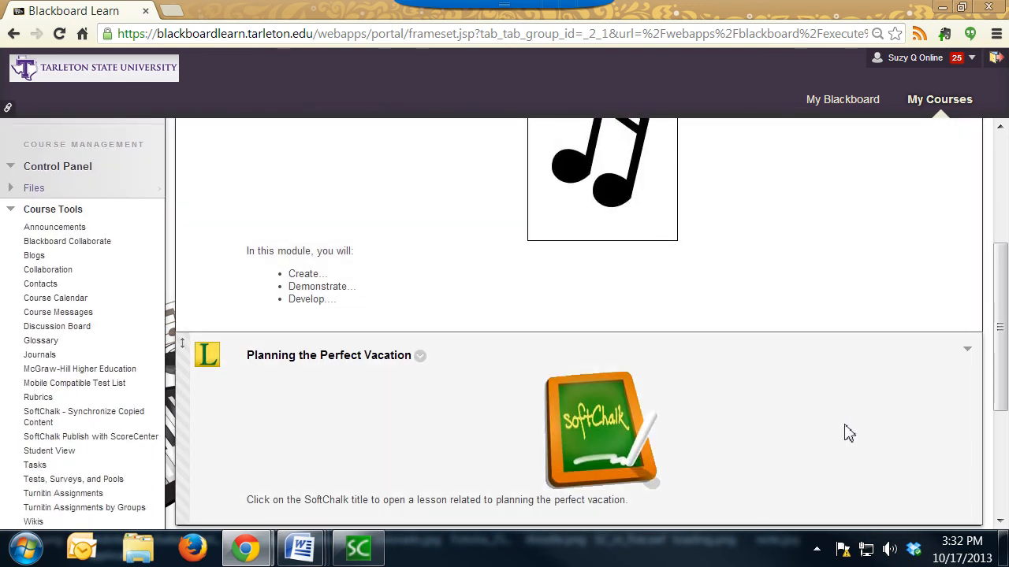
{"action": "scroll", "coordinate": [848, 432], "scroll_direction": "up", "scroll_amount": 2}
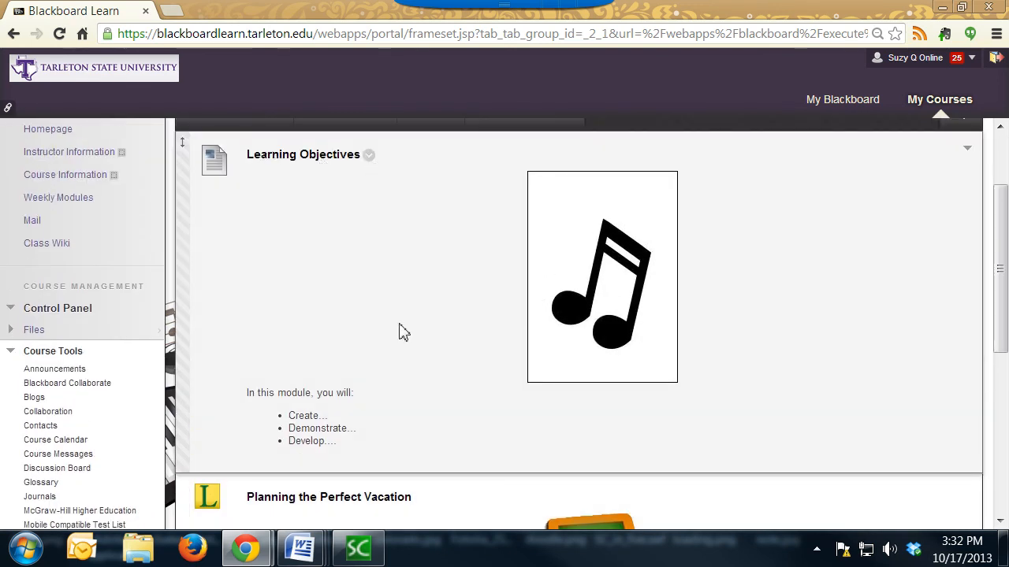
{"action": "scroll", "coordinate": [707, 372], "scroll_direction": "up", "scroll_amount": 1}
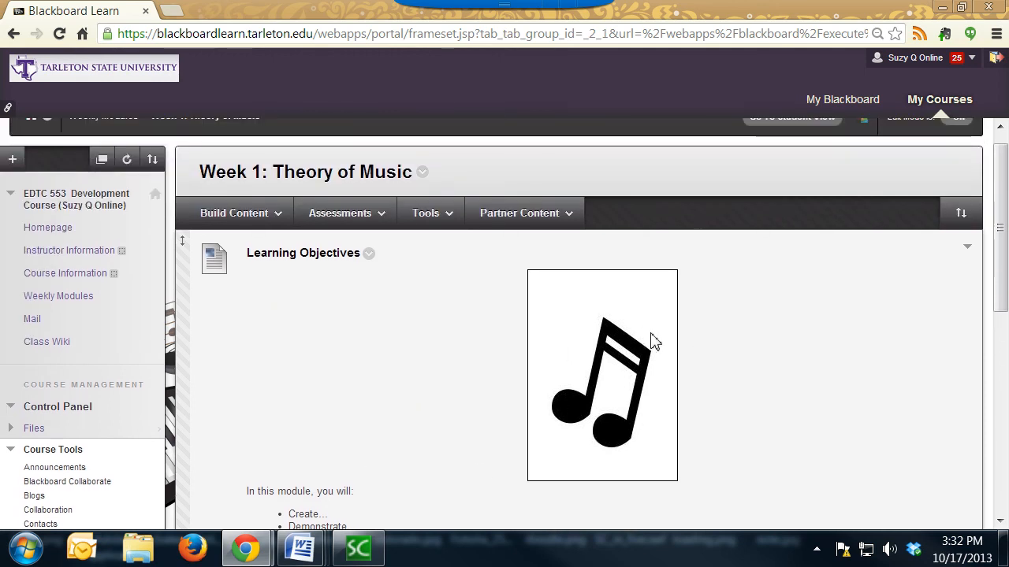
{"action": "scroll", "coordinate": [651, 340], "scroll_direction": "down", "scroll_amount": 3}
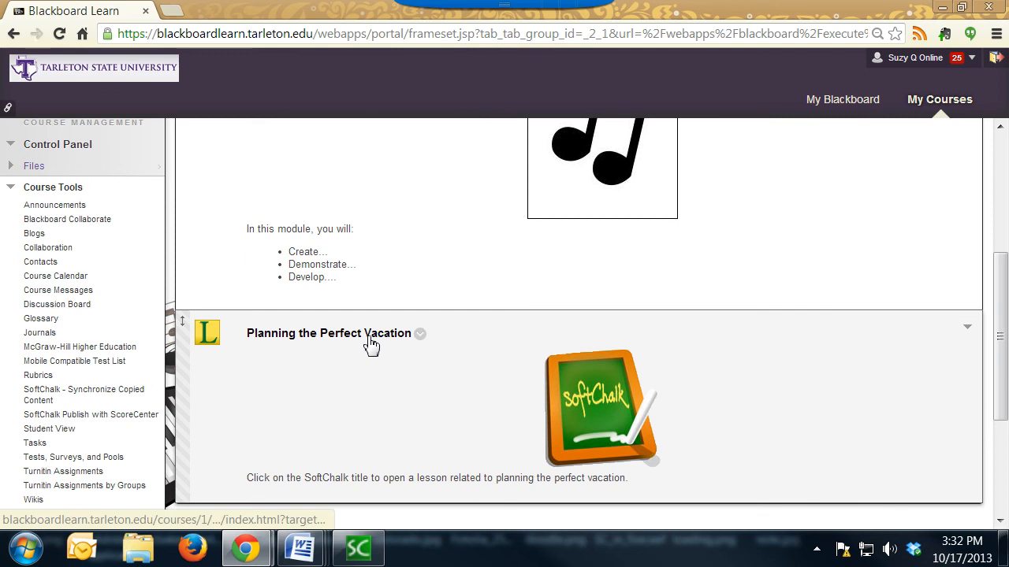
{"action": "scroll", "coordinate": [371, 344], "scroll_direction": "down", "scroll_amount": 1}
{"action": "left_click", "coordinate": [817, 549]}
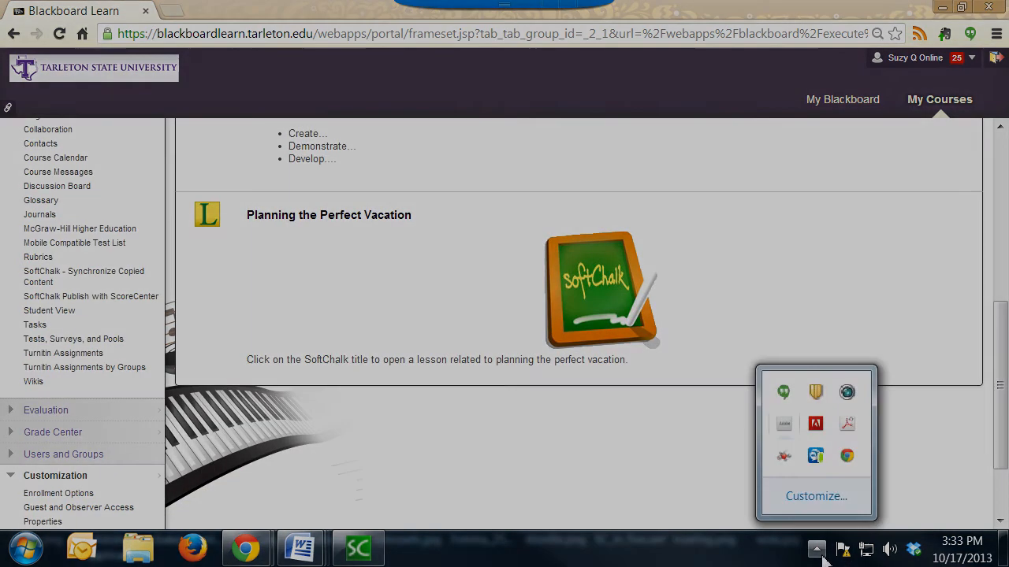